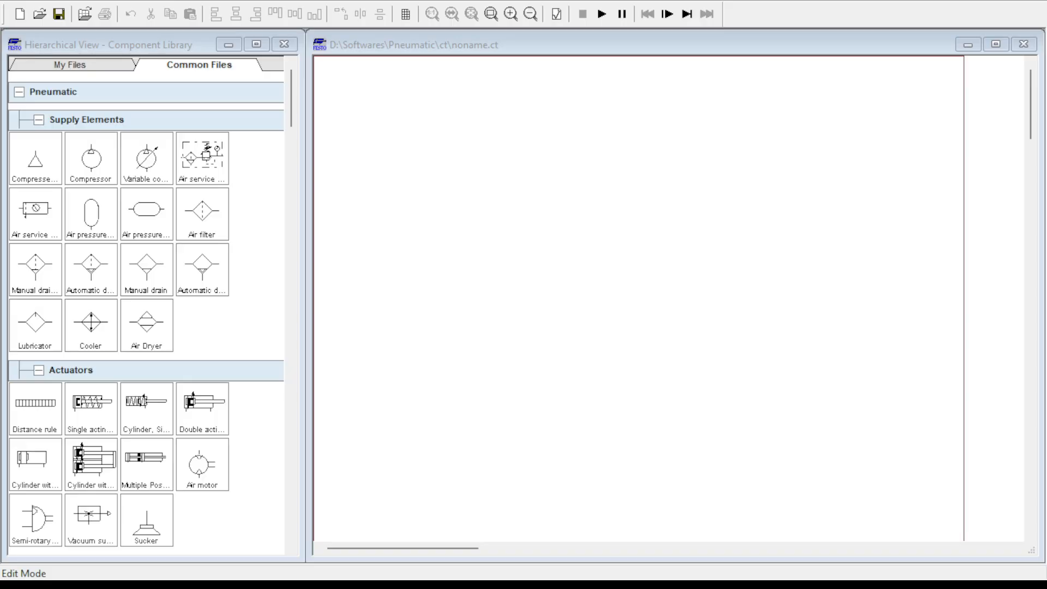
Step: Review the pneumatic supply elements, actuators and frequently used cylinders in the component library
click(638, 298)
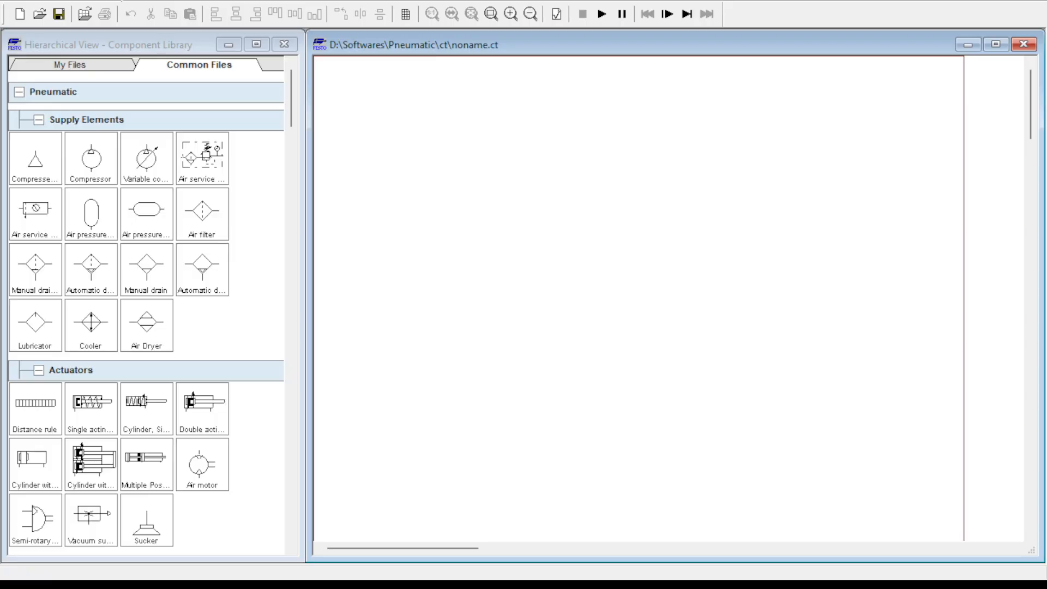
click(62, 46)
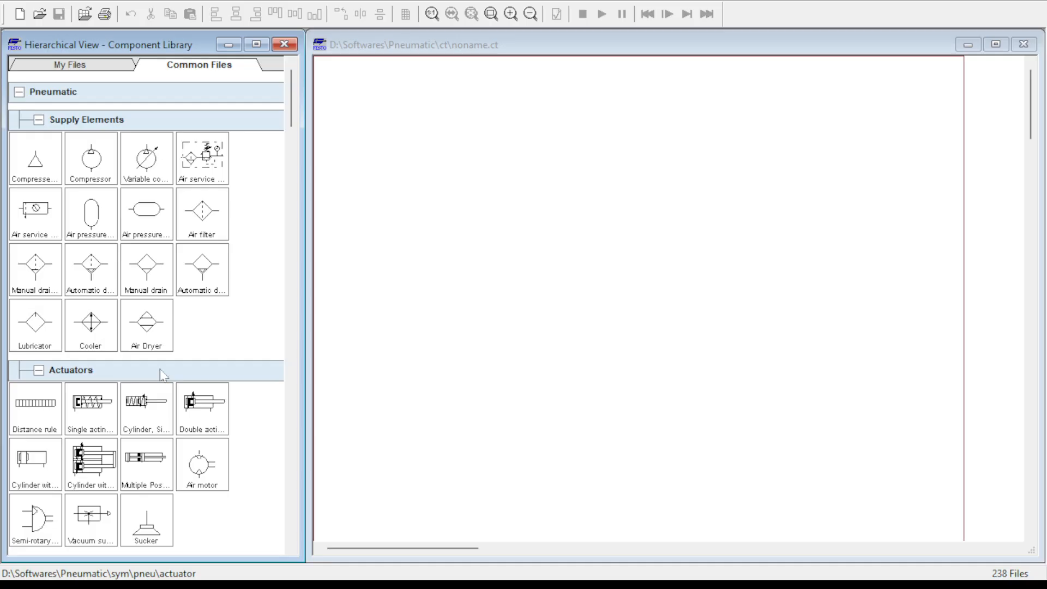
scroll(162, 374, down, 1)
scroll(162, 374, down, 1)
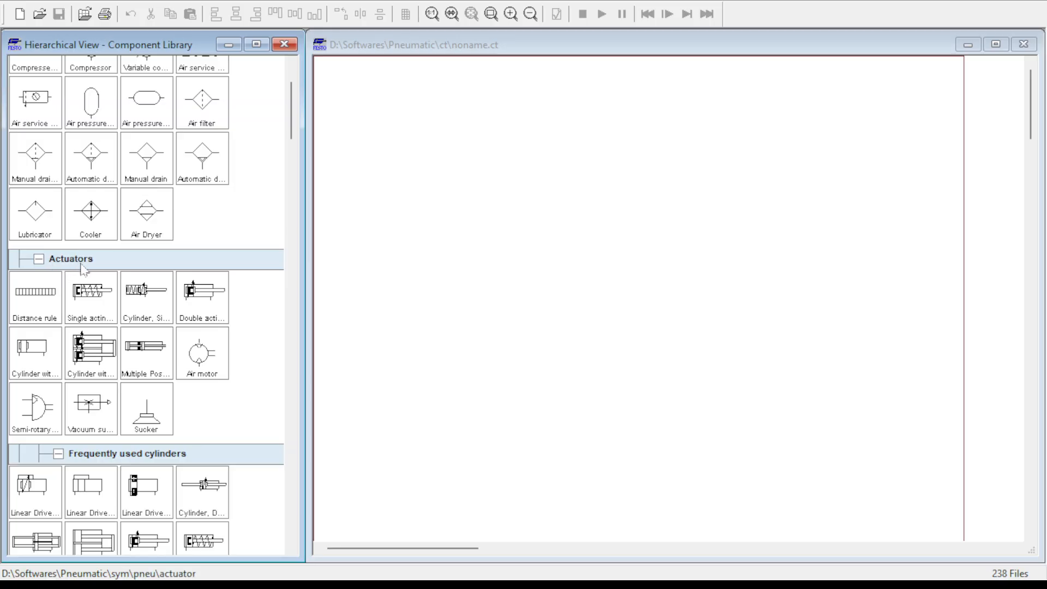
scroll(82, 267, down, 1)
scroll(82, 268, down, 1)
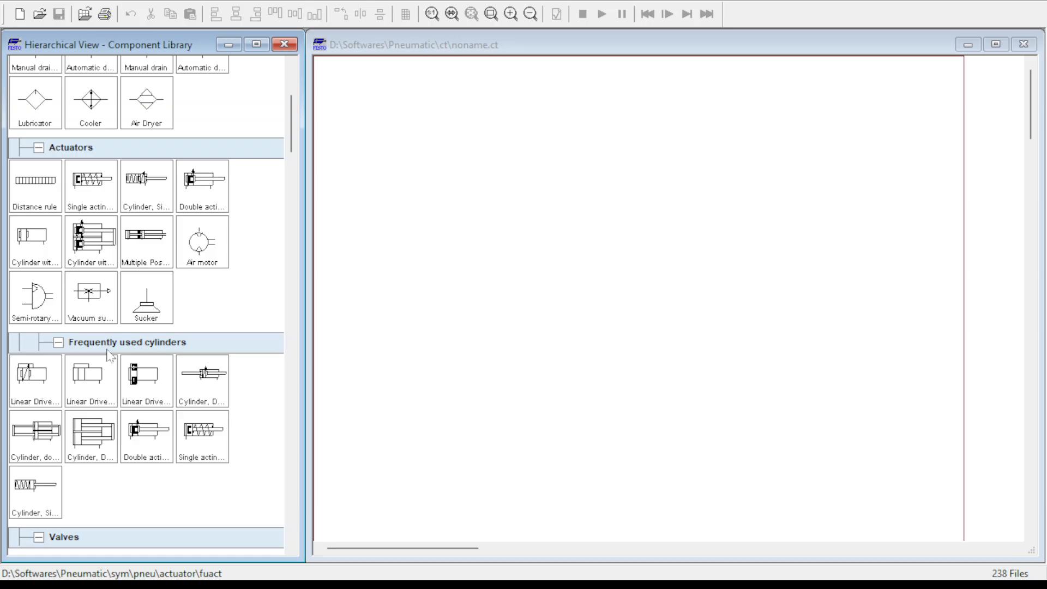
scroll(109, 356, down, 1)
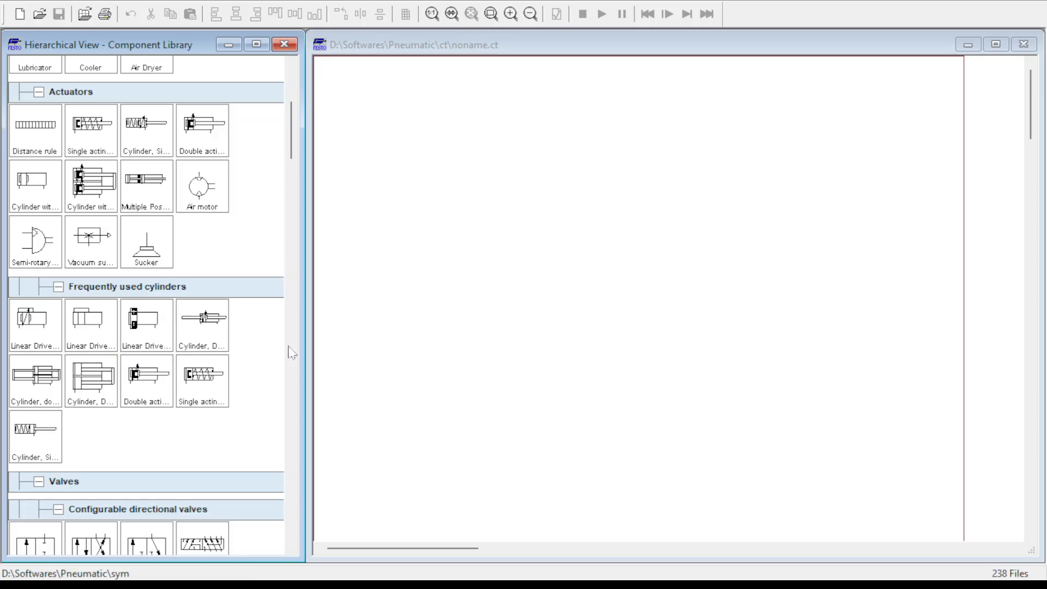
scroll(146, 355, down, 2)
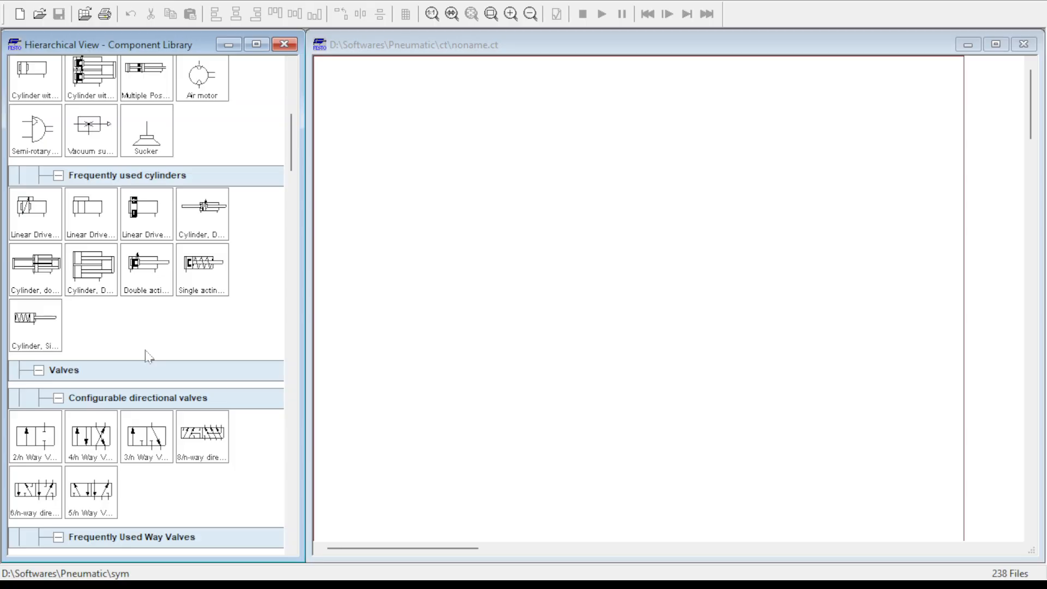
Step: Examine the configurable directional valves, the mechanically, pneumatically and solenoid operated way valves, and the shutoff and flow control valves
scroll(146, 356, down, 1)
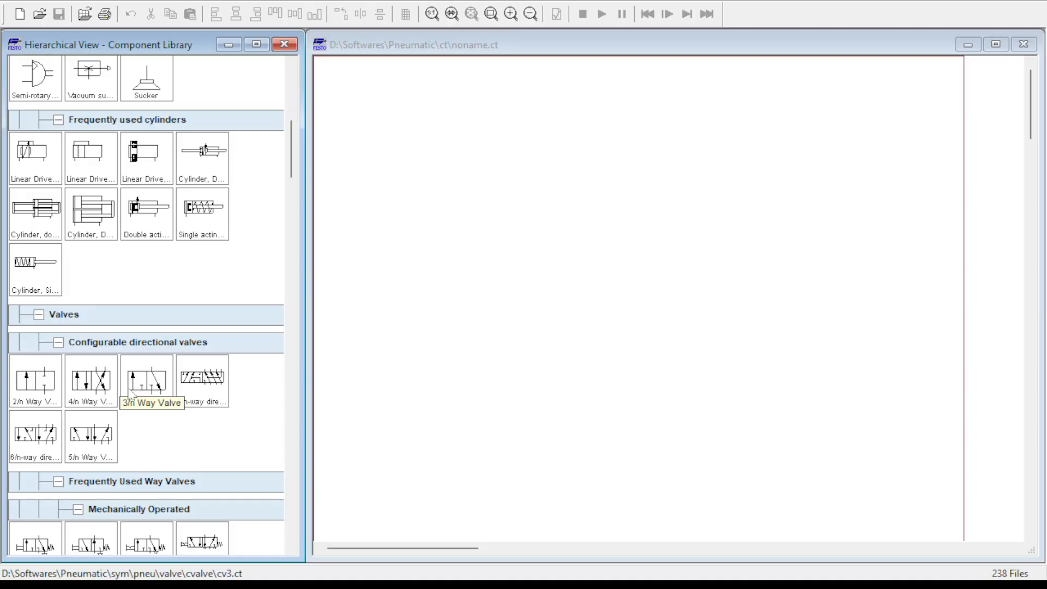
scroll(131, 394, down, 1)
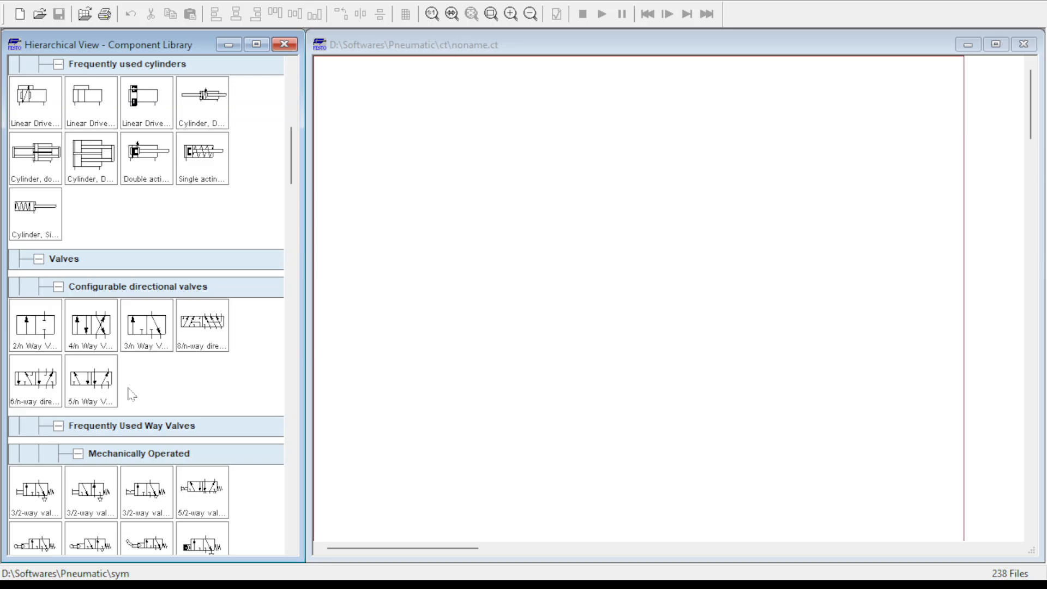
scroll(131, 394, down, 1)
scroll(128, 393, down, 1)
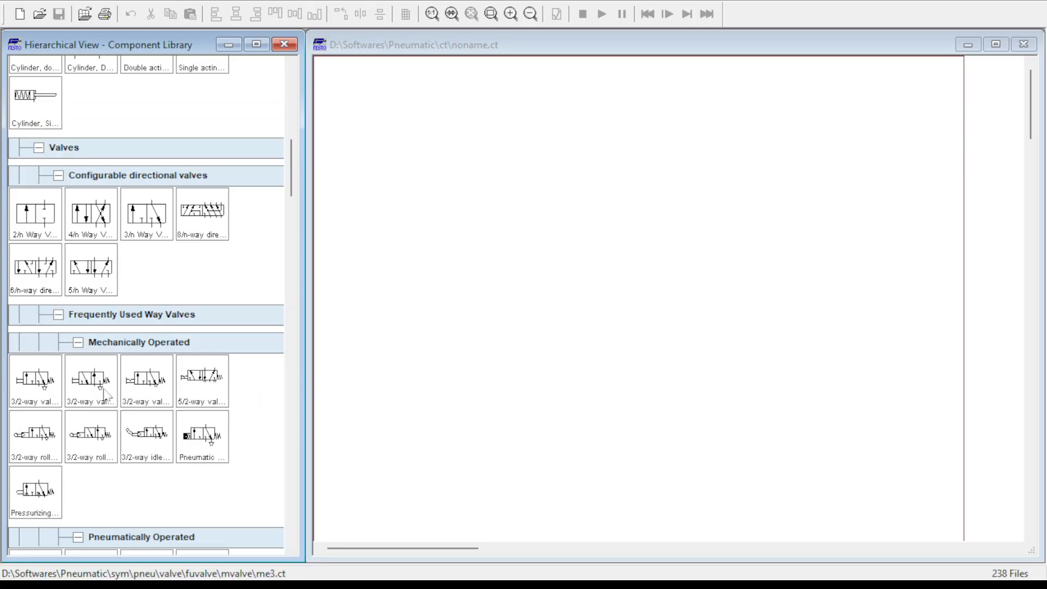
scroll(106, 395, down, 2)
scroll(107, 395, down, 1)
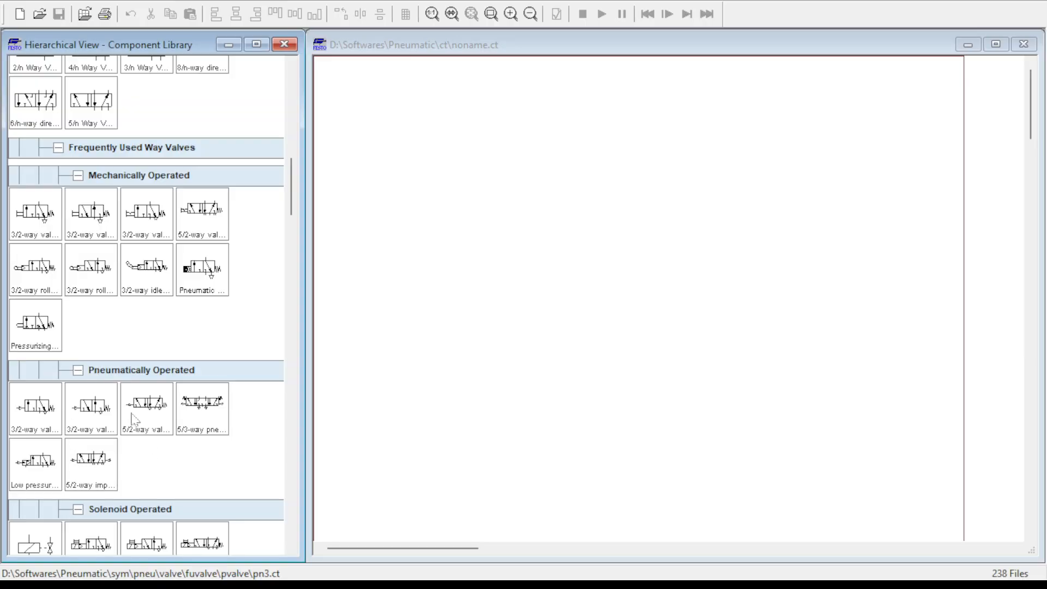
scroll(120, 420, down, 2)
scroll(113, 496, down, 1)
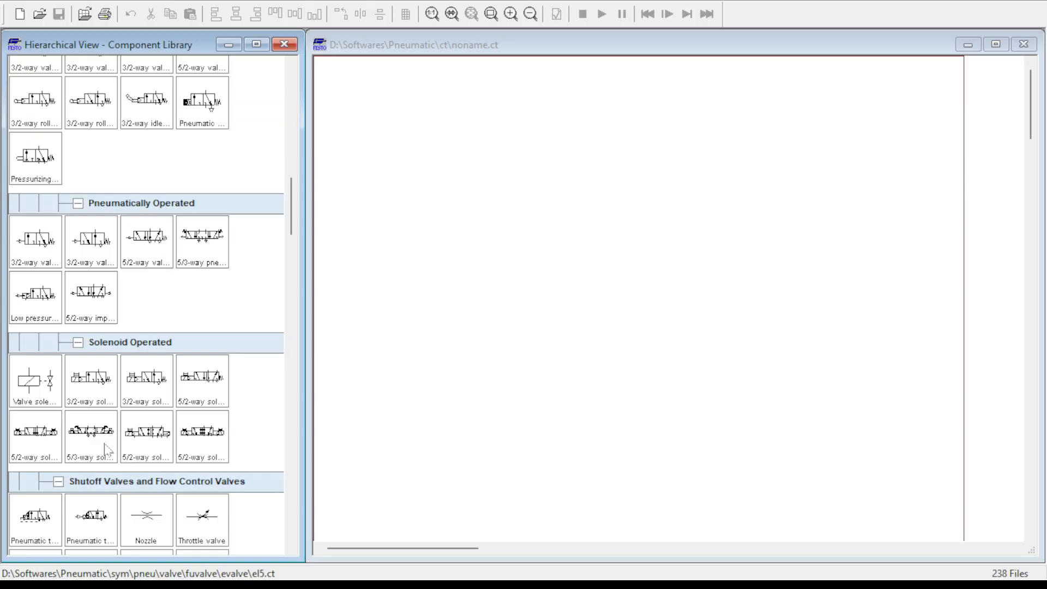
scroll(106, 449, down, 2)
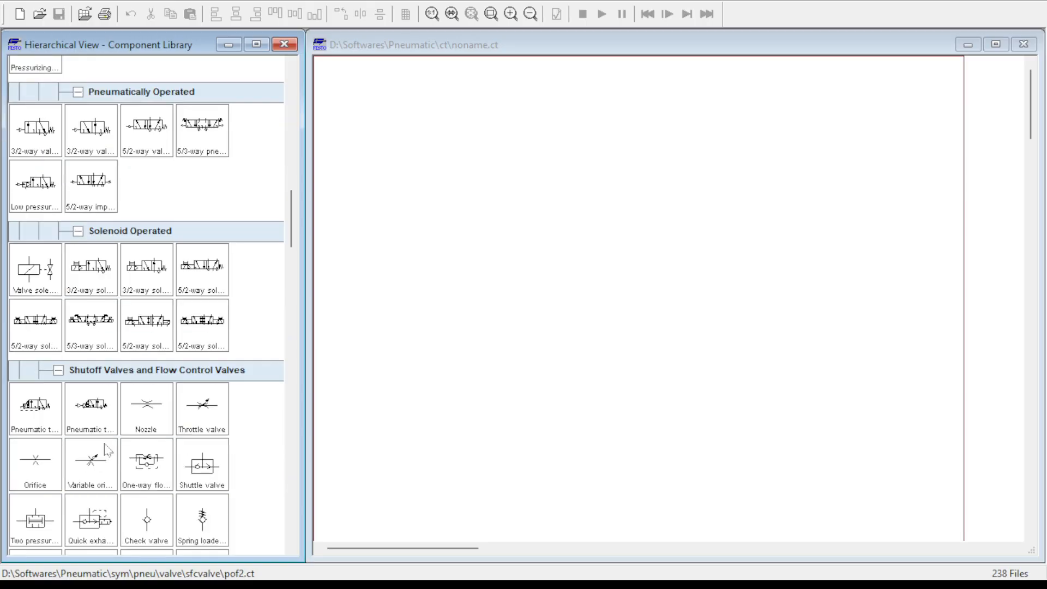
scroll(107, 448, down, 2)
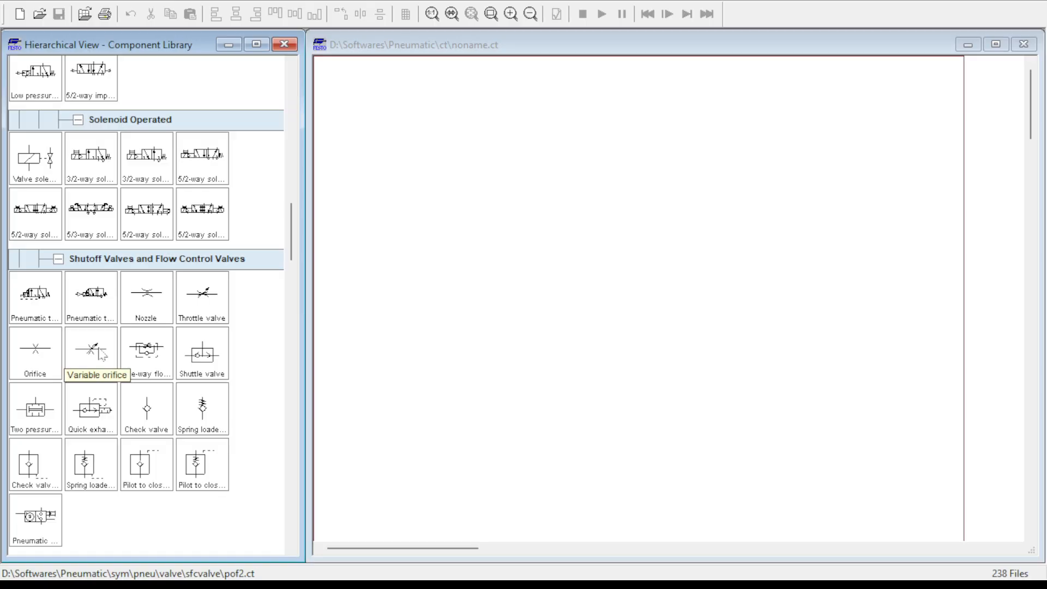
scroll(114, 468, down, 2)
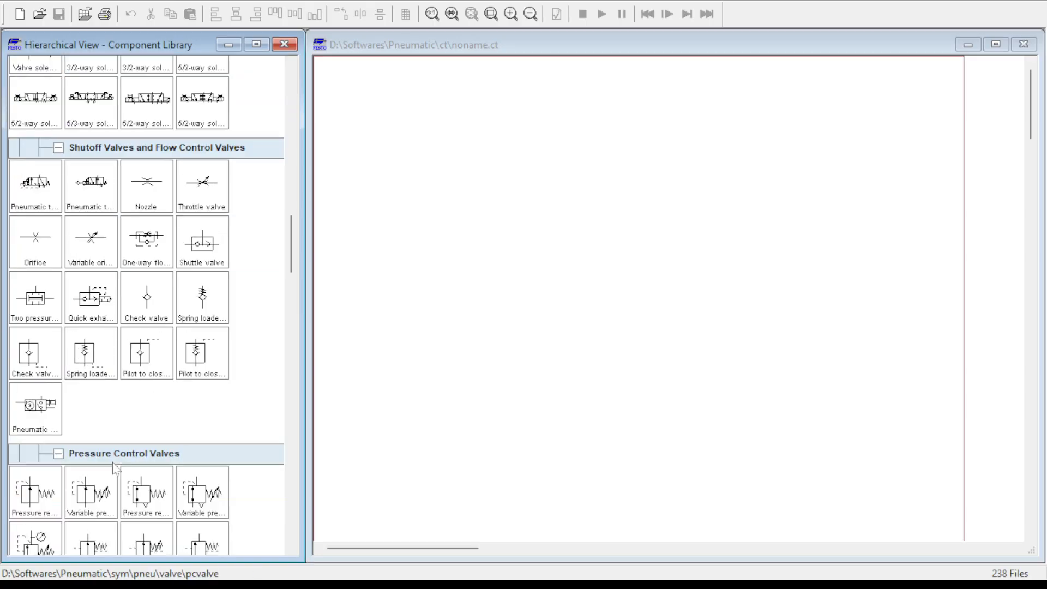
Step: Look through the pressure control valves, proportional valves, valve groups, and pneumatic measuring instruments and sensors
scroll(115, 466, down, 2)
scroll(107, 436, down, 1)
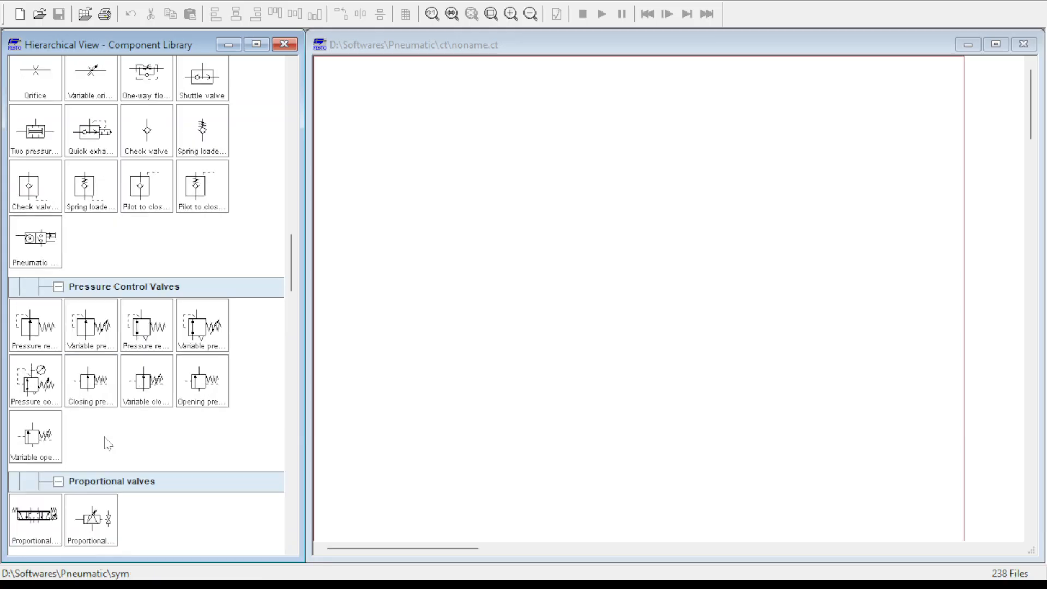
scroll(107, 443, down, 2)
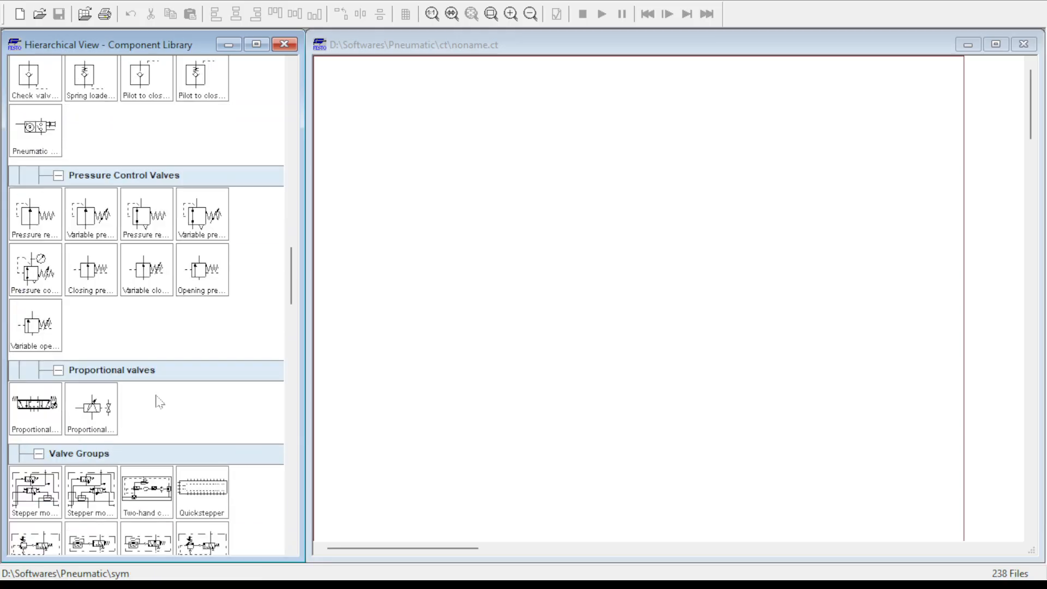
scroll(157, 399, down, 1)
scroll(167, 428, down, 1)
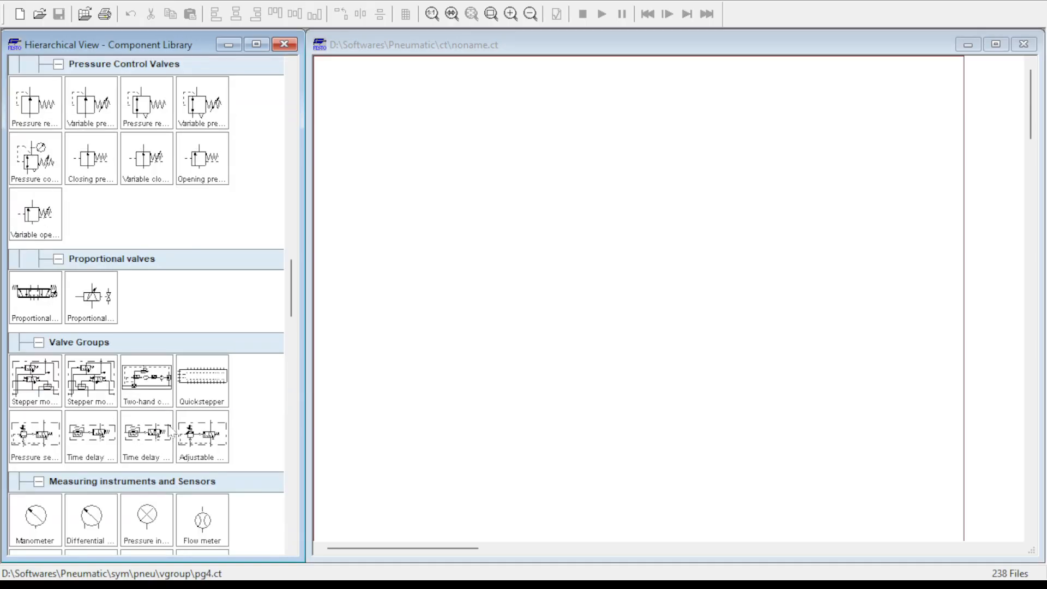
scroll(169, 432, down, 1)
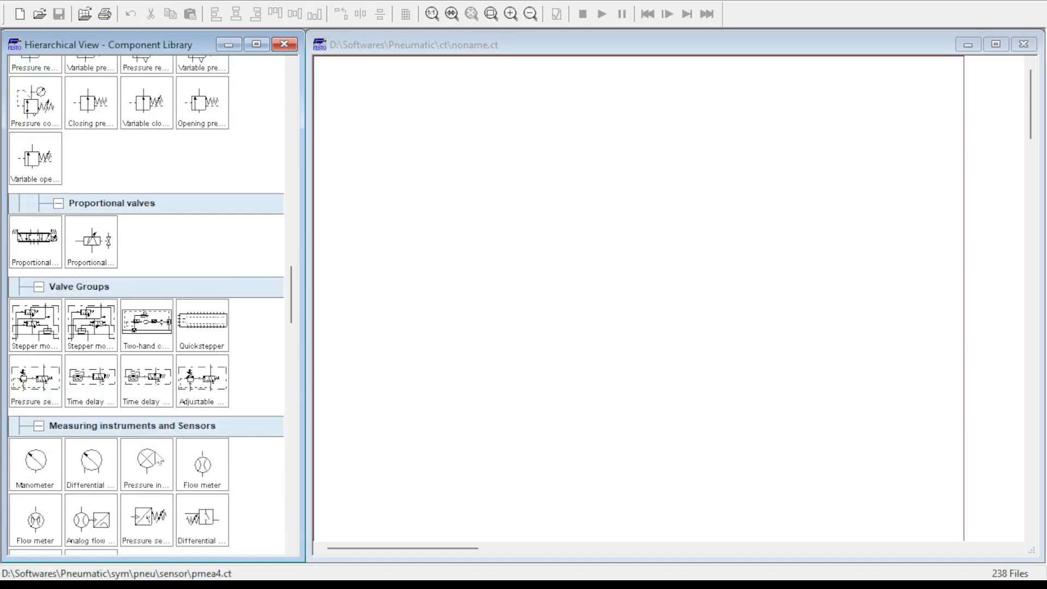
scroll(210, 461, down, 1)
scroll(210, 461, down, 1)
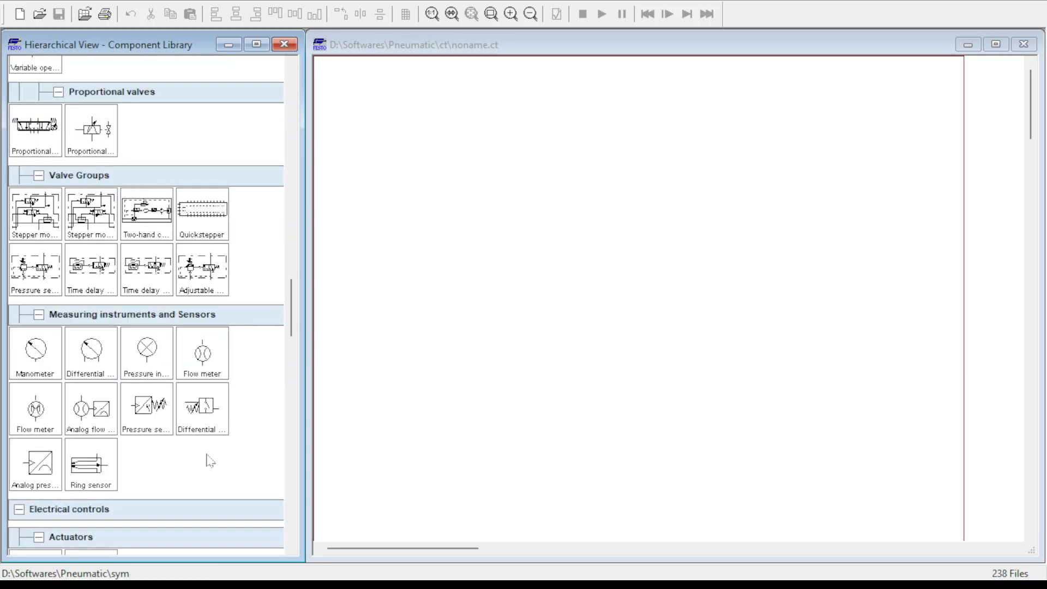
Step: Examine the electrical controls, covering actuators, power supply, measuring instruments, relays, switches, controllers and ladder symbols
scroll(210, 462, down, 1)
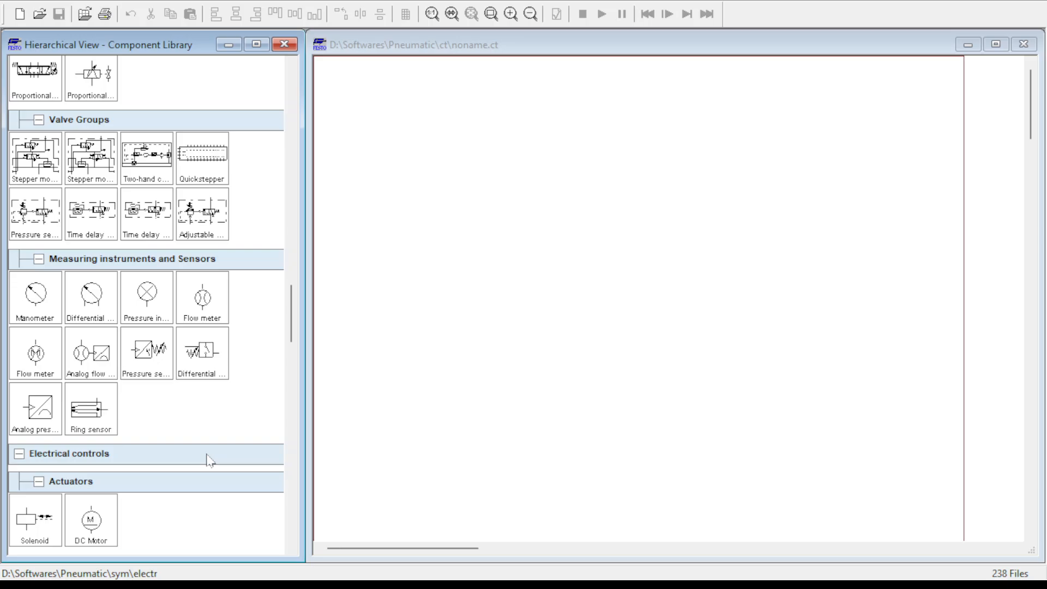
scroll(131, 461, down, 4)
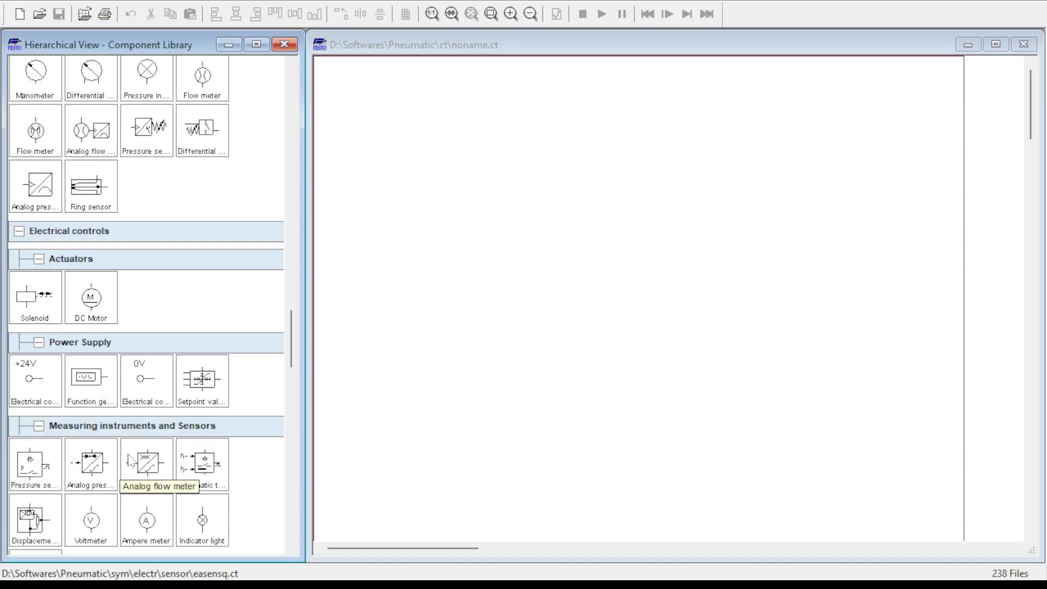
scroll(123, 438, down, 1)
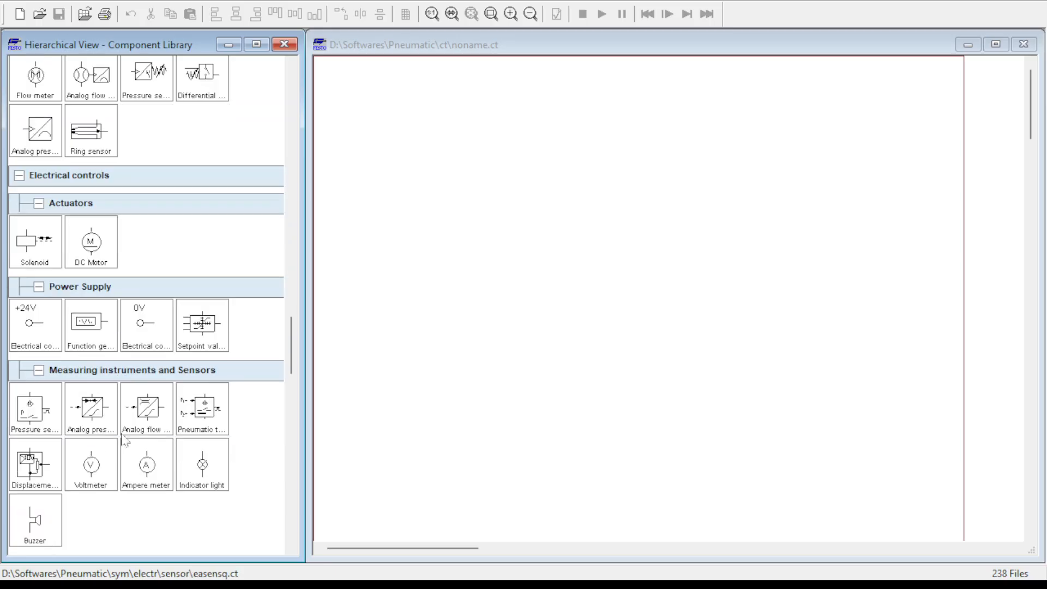
scroll(123, 438, down, 4)
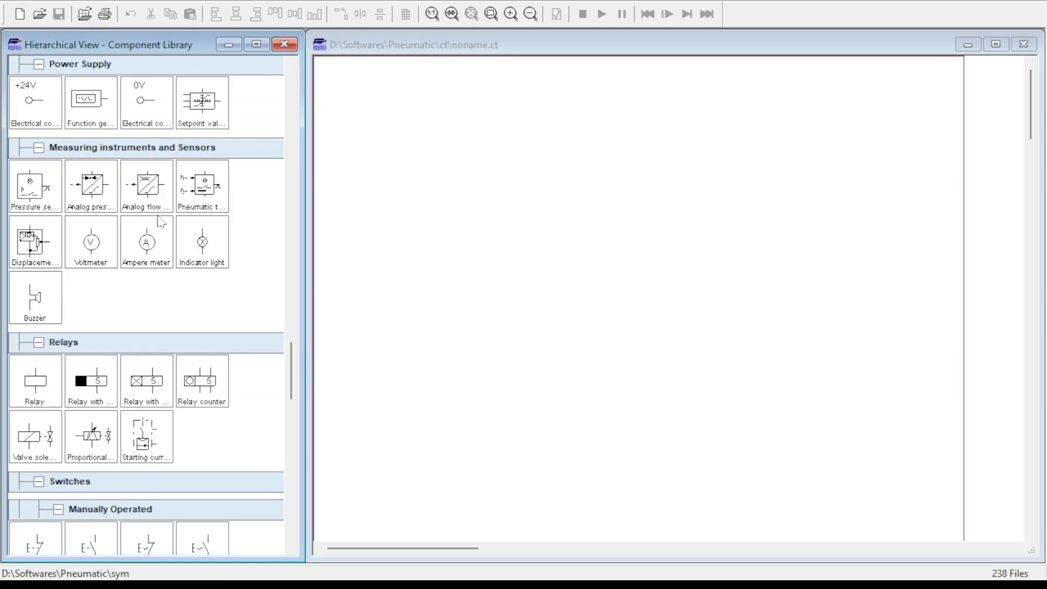
scroll(160, 221, down, 1)
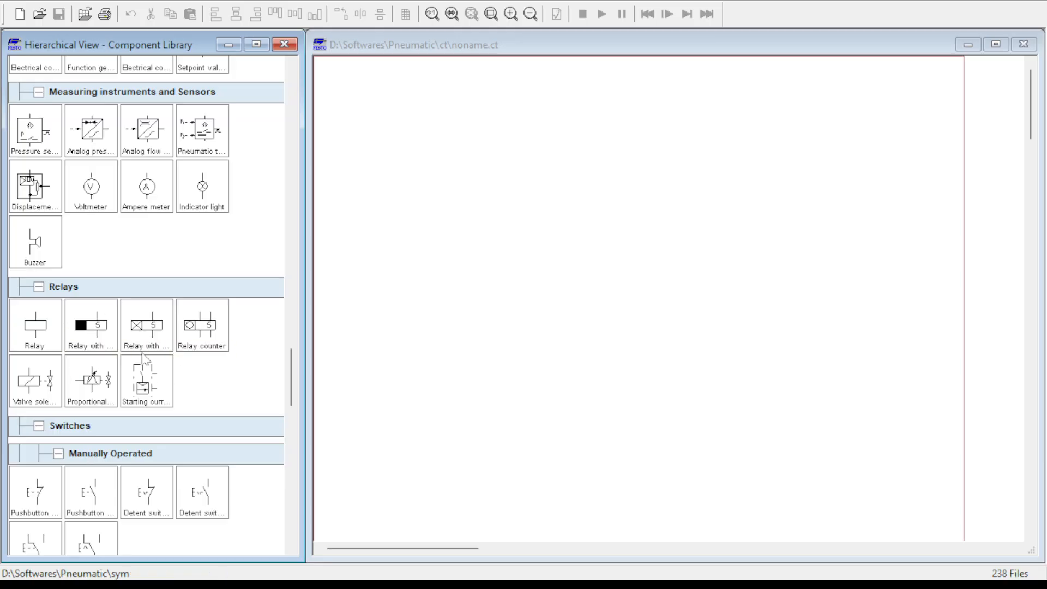
scroll(146, 364, down, 2)
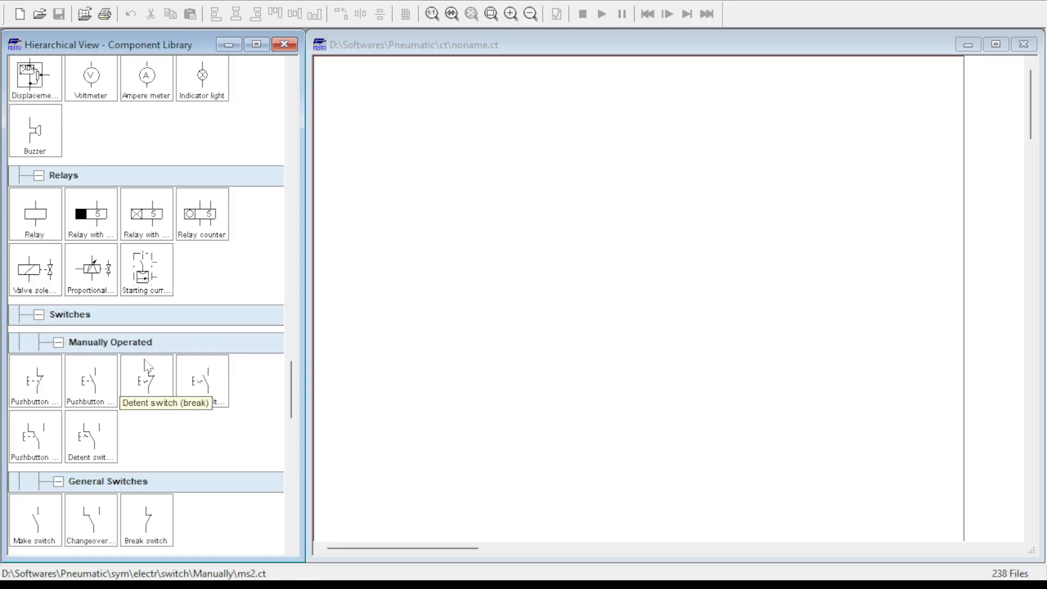
scroll(146, 365, down, 1)
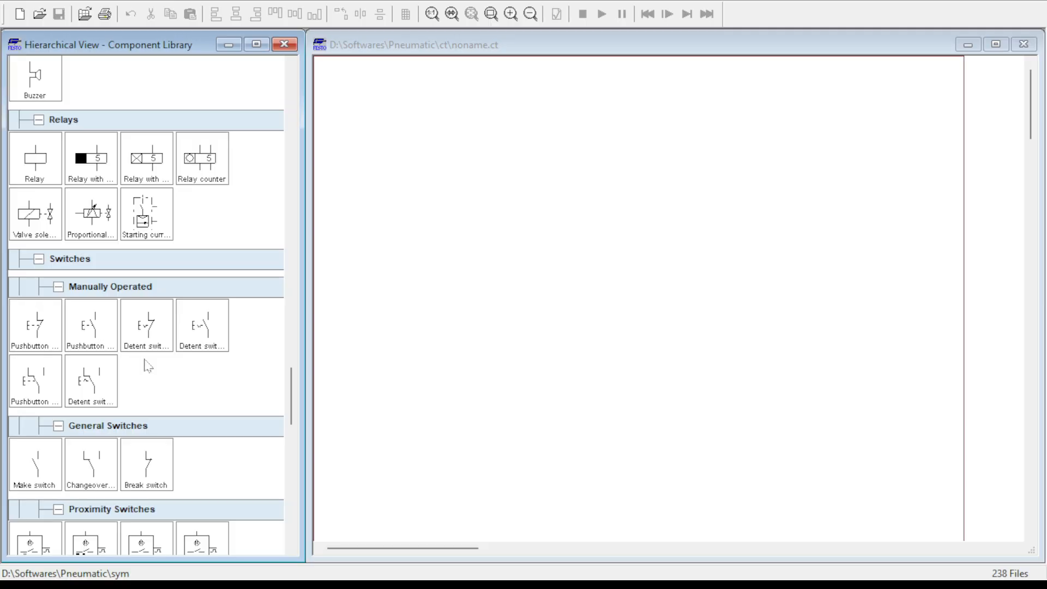
scroll(146, 365, down, 1)
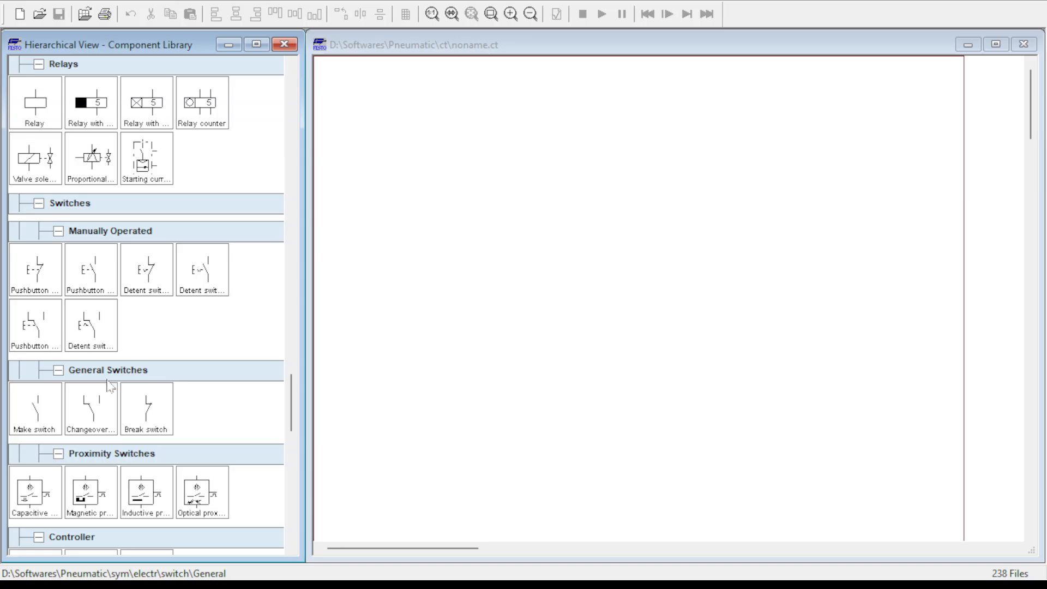
scroll(156, 389, down, 2)
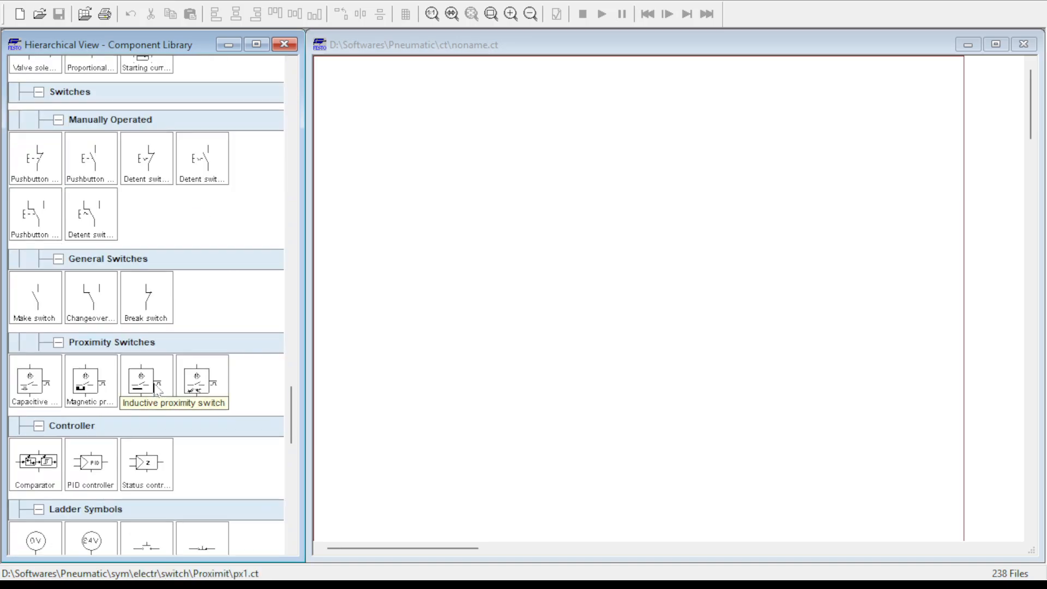
scroll(156, 390, down, 1)
scroll(157, 389, down, 1)
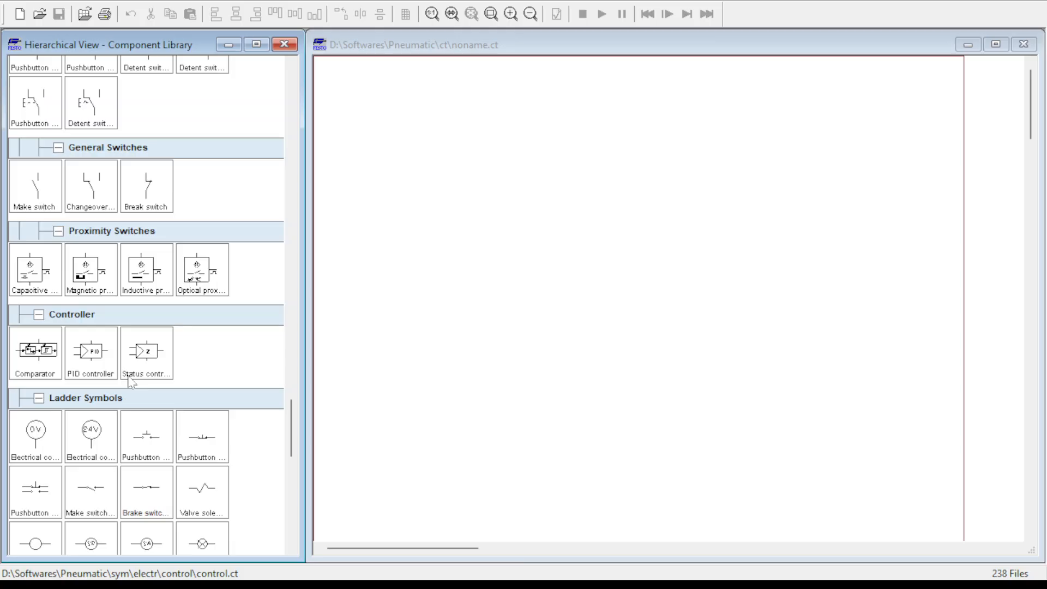
Step: Review the Digital Technique, EasyPort/OPC/DDE and Miscellaneous components, and return to the electrical controls
scroll(131, 382, down, 8)
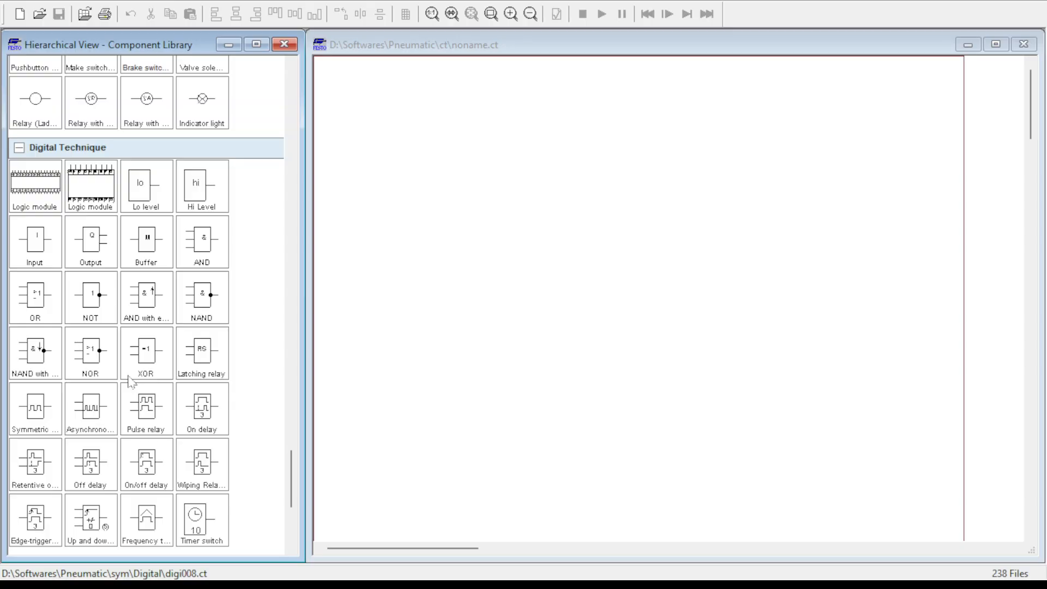
scroll(131, 381, down, 3)
scroll(131, 381, down, 1)
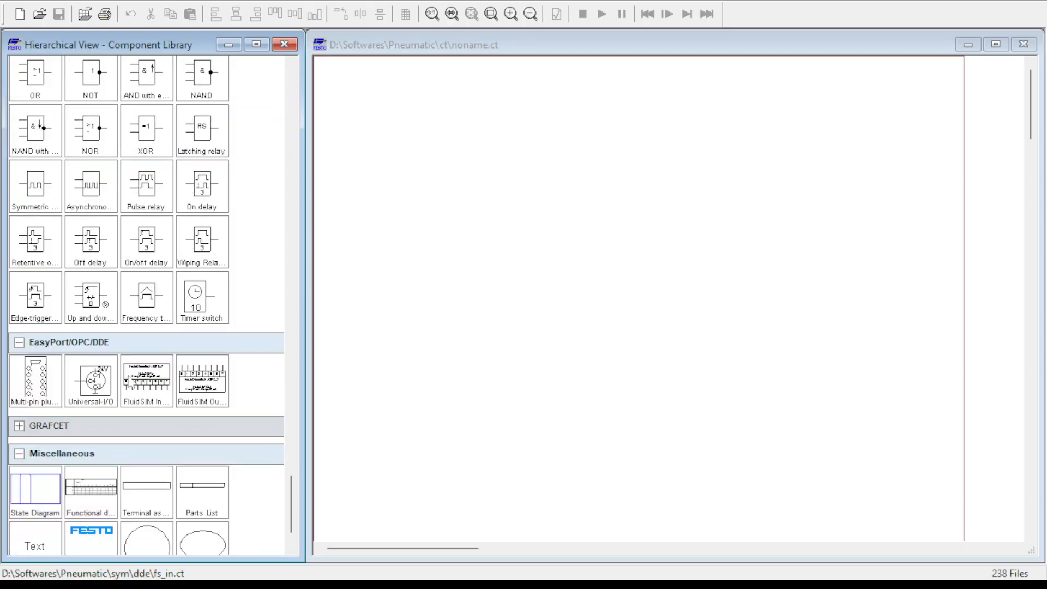
scroll(131, 382, down, 2)
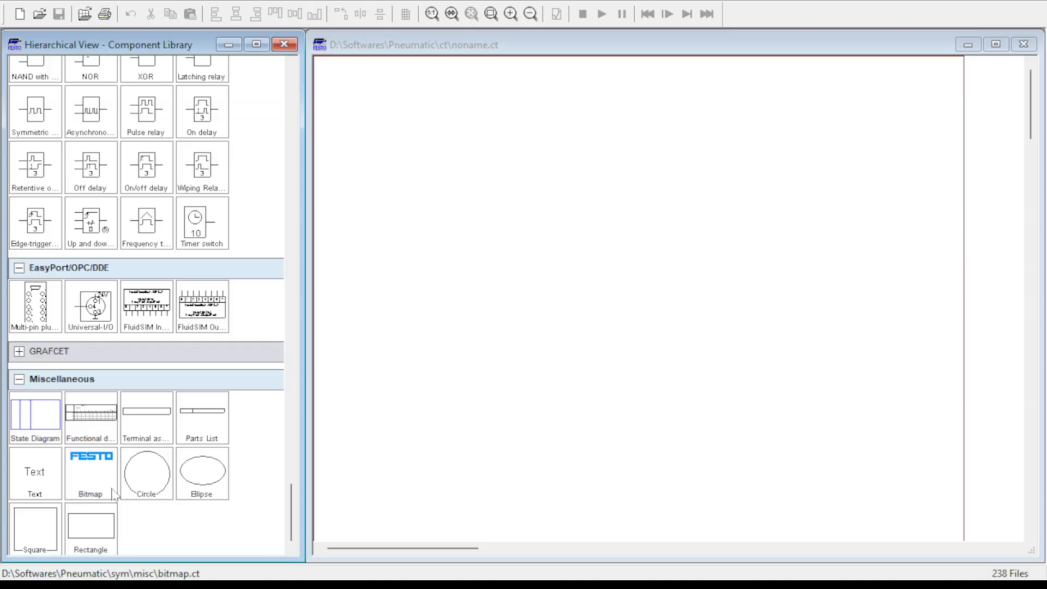
scroll(139, 479, up, 6)
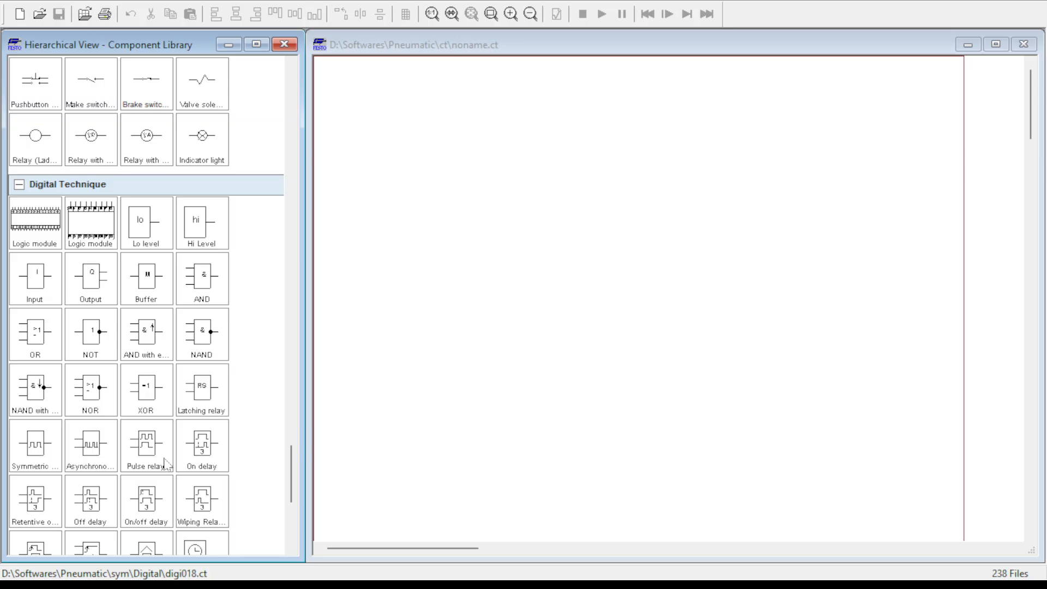
scroll(167, 464, up, 12)
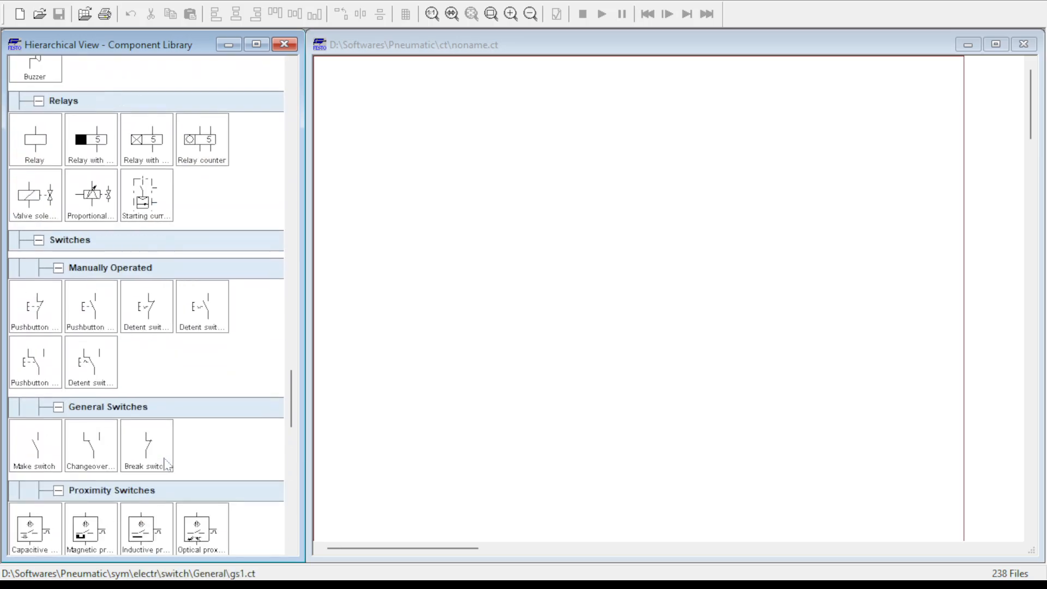
scroll(166, 465, up, 10)
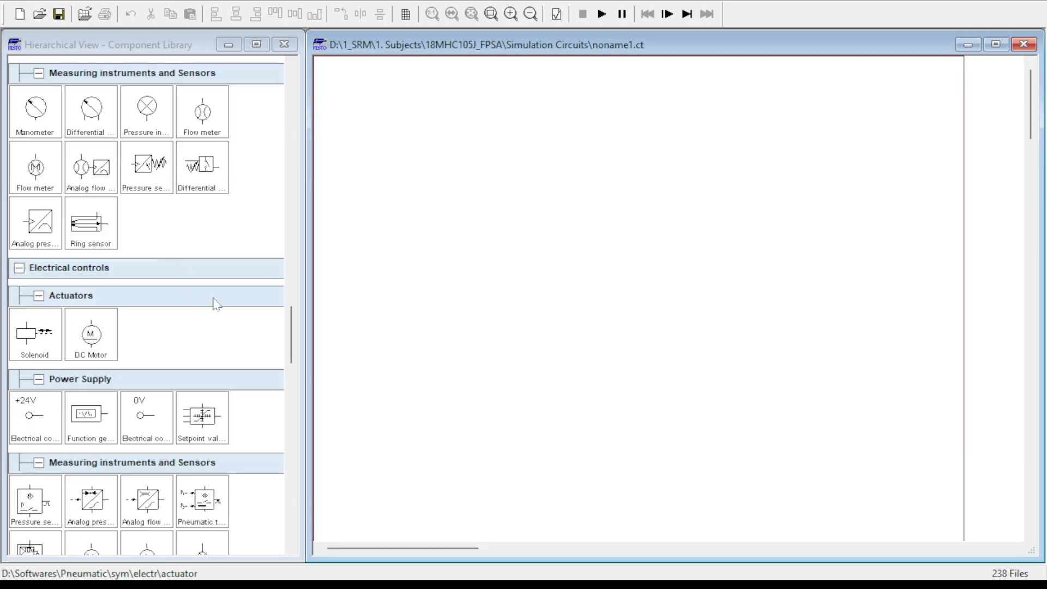
Step: Place a single acting cylinder in the upper part of the drawing and look at its properties
scroll(215, 303, up, 20)
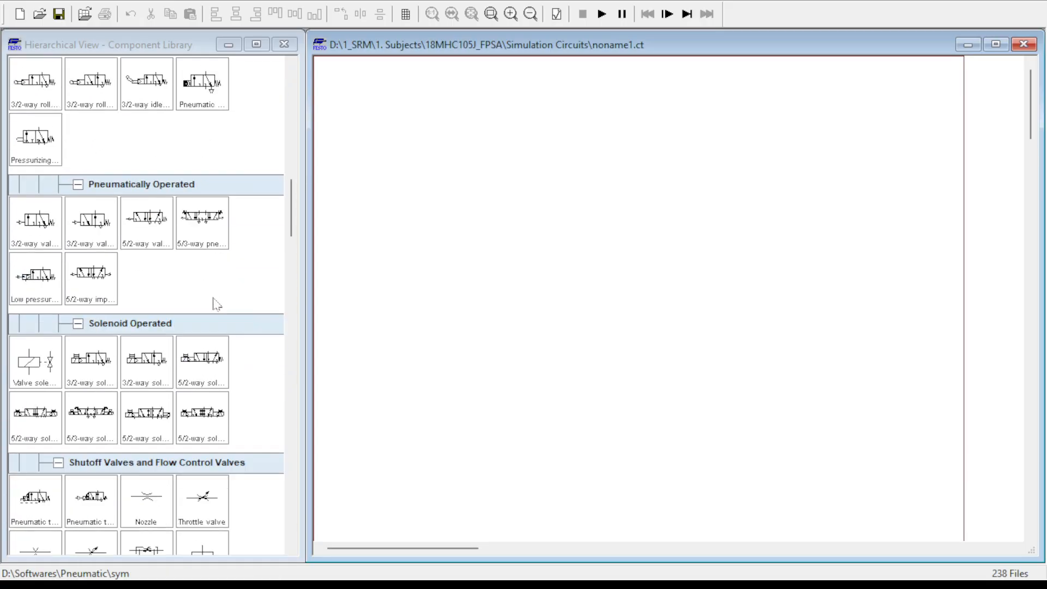
scroll(215, 303, up, 10)
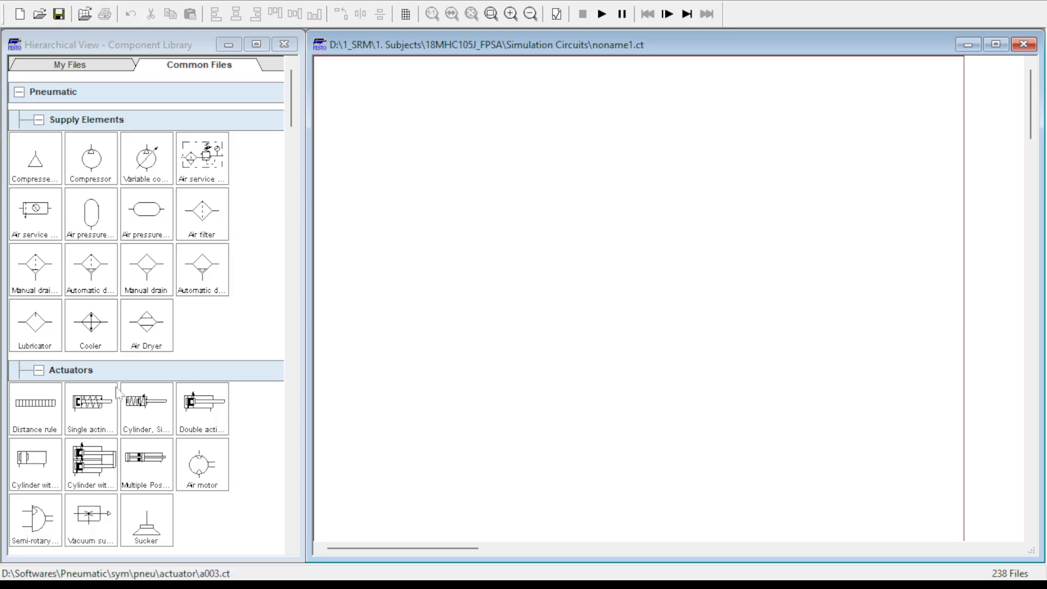
mouse_move(99, 405)
mouse_down()
mouse_move(483, 195)
mouse_move(500, 148)
mouse_up()
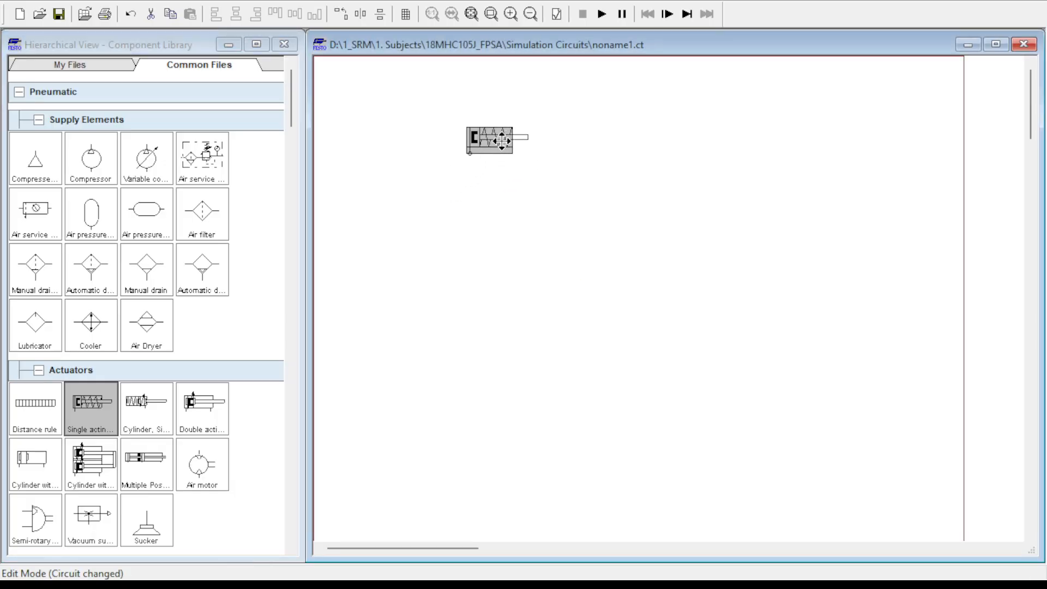
click(519, 189)
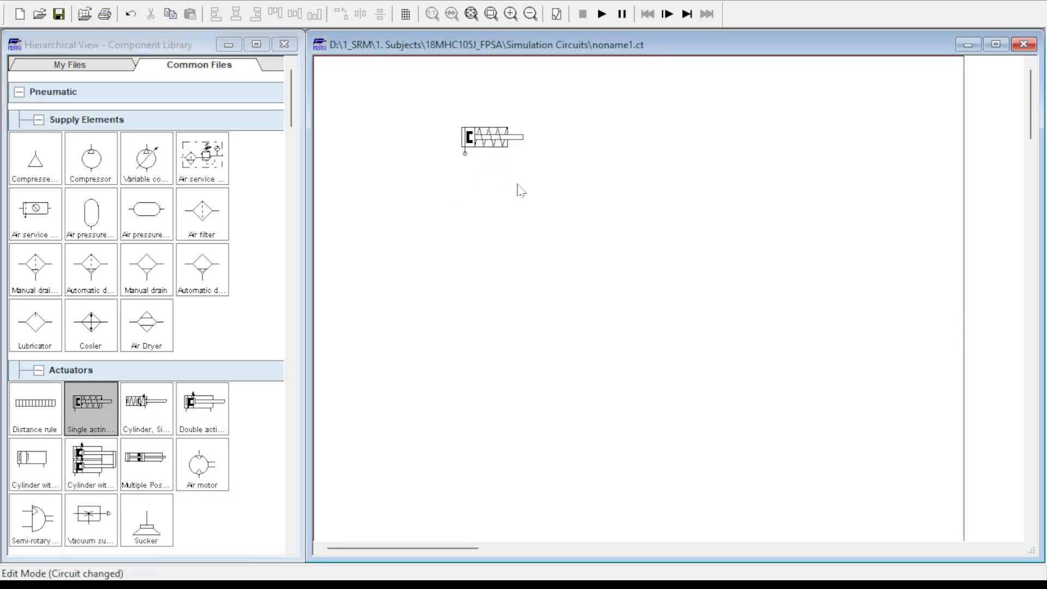
click(502, 145)
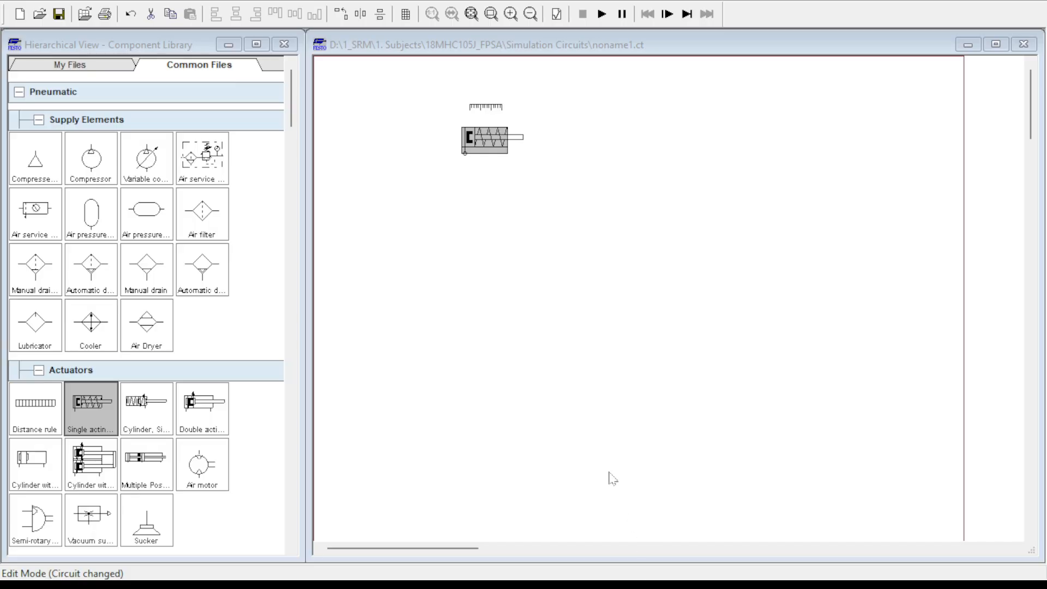
click(574, 444)
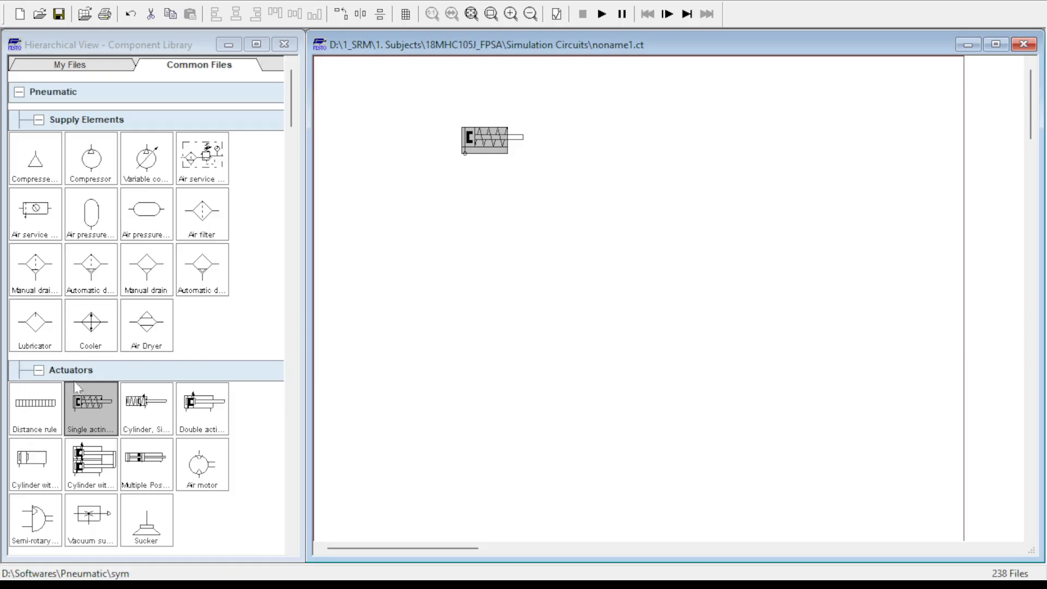
Step: Place a configurable 3/n way valve in the drawing directly below the single acting cylinder
scroll(76, 387, down, 4)
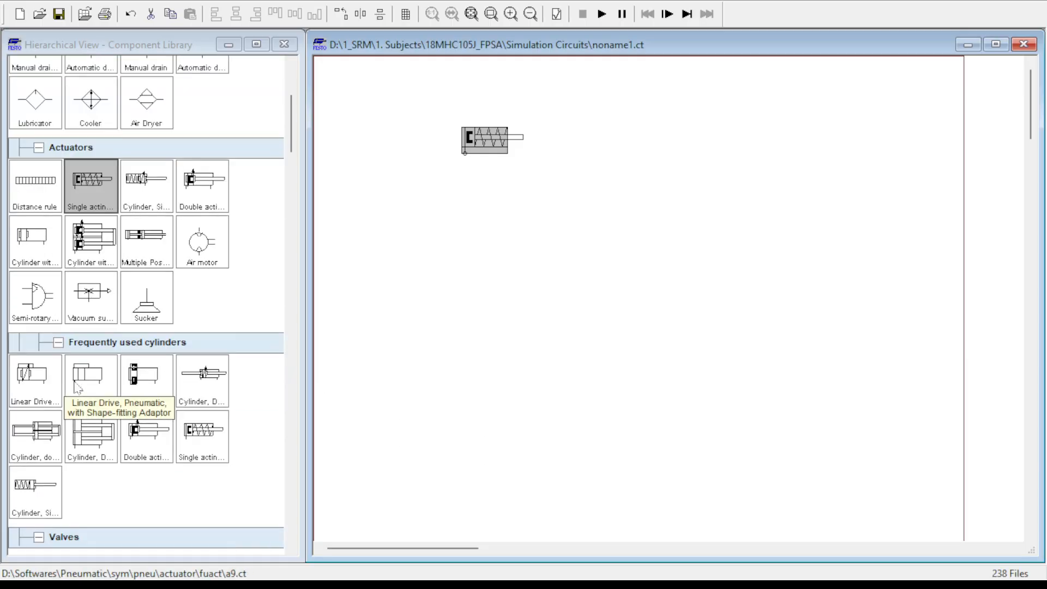
scroll(77, 387, down, 2)
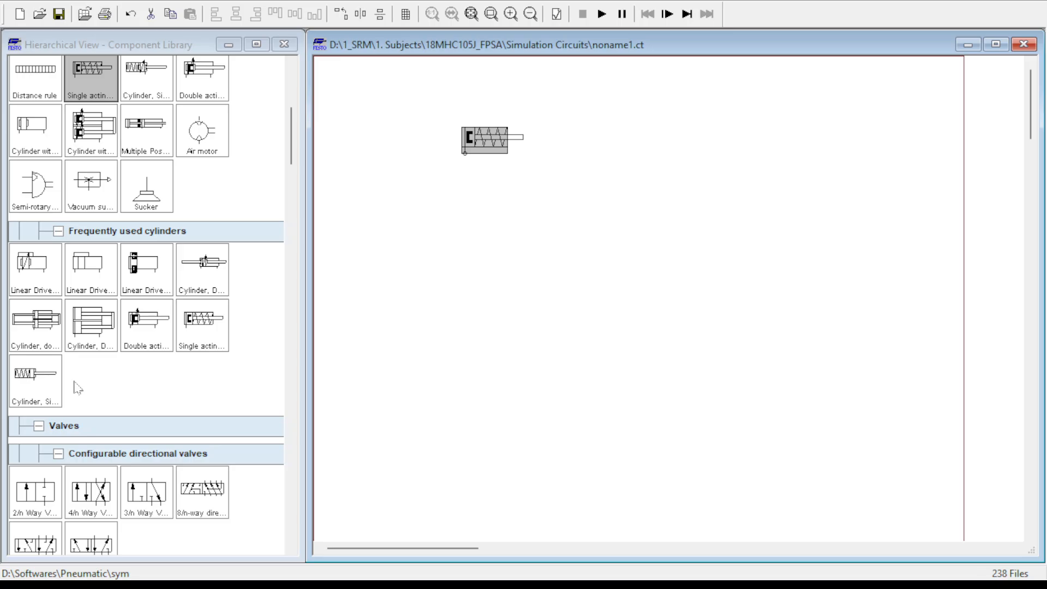
scroll(76, 388, down, 1)
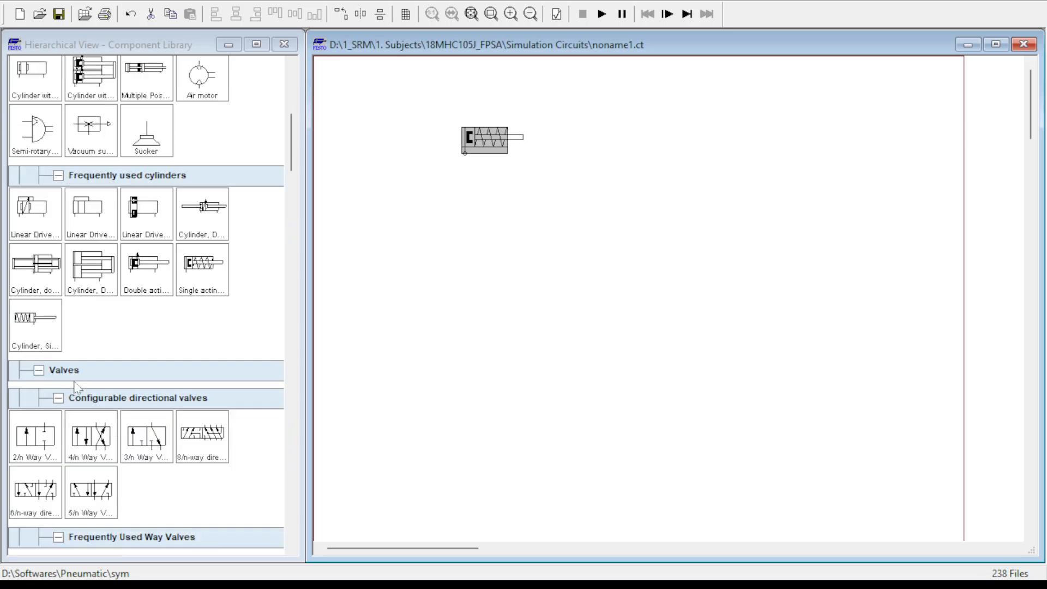
scroll(77, 387, down, 1)
drag(154, 382, 482, 204)
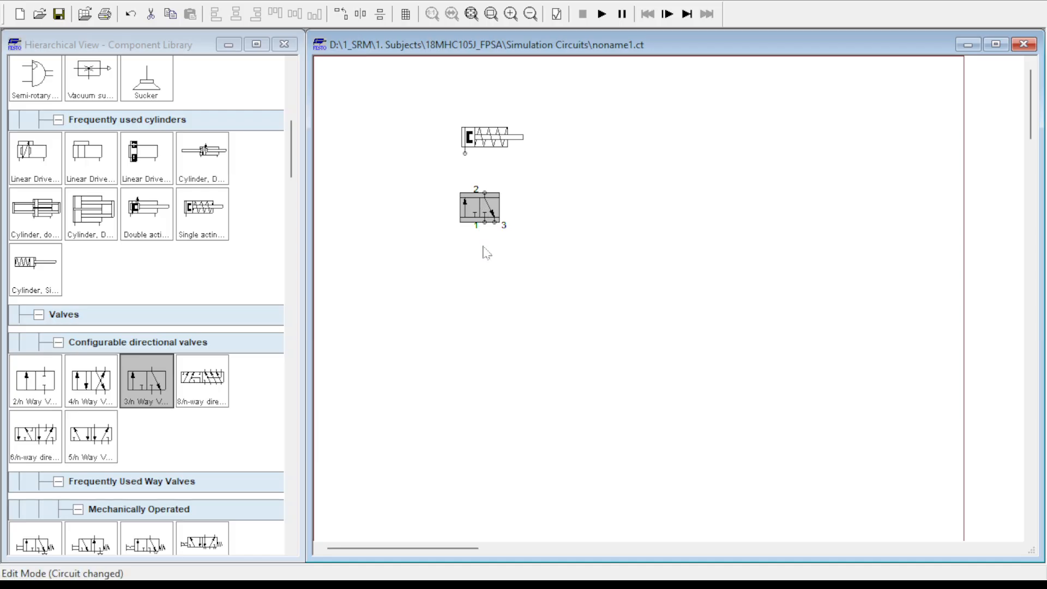
click(462, 298)
click(474, 210)
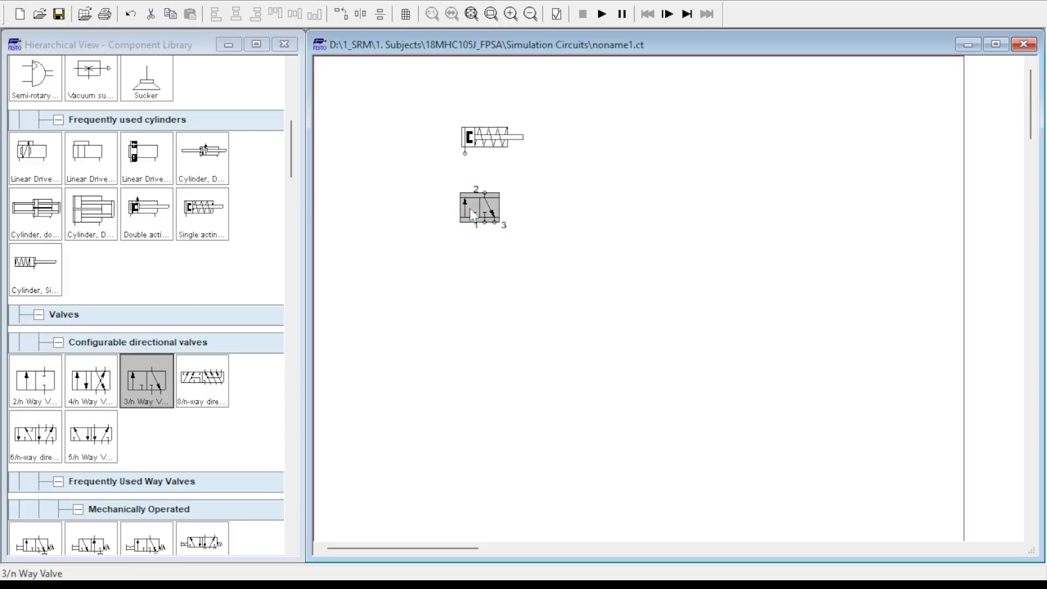
click(455, 247)
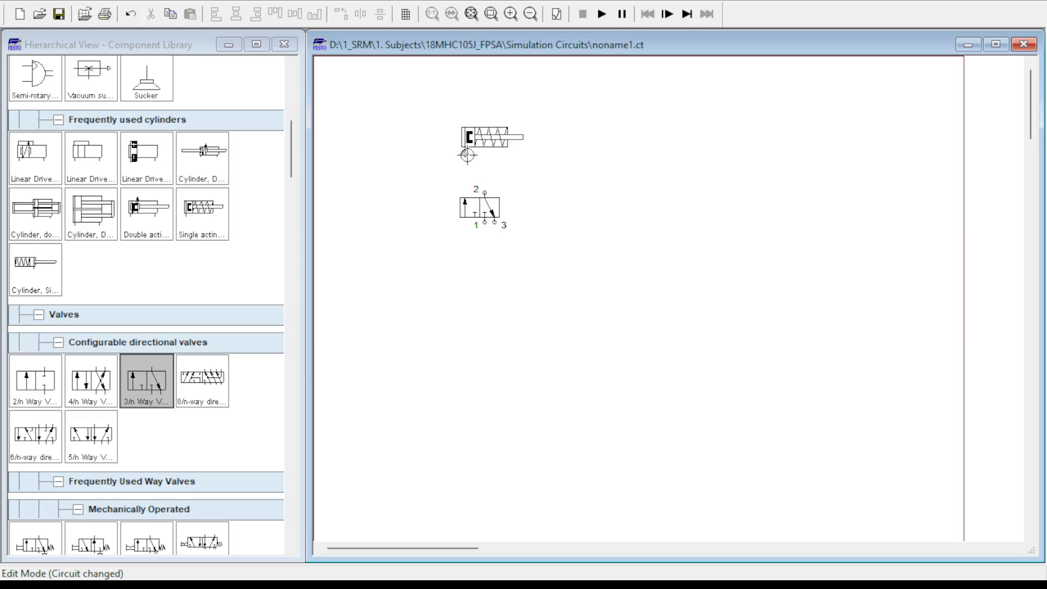
Step: Connect the cylinder's air port to port 2 of the 3/n way valve with a pneumatic line
drag(467, 155, 490, 193)
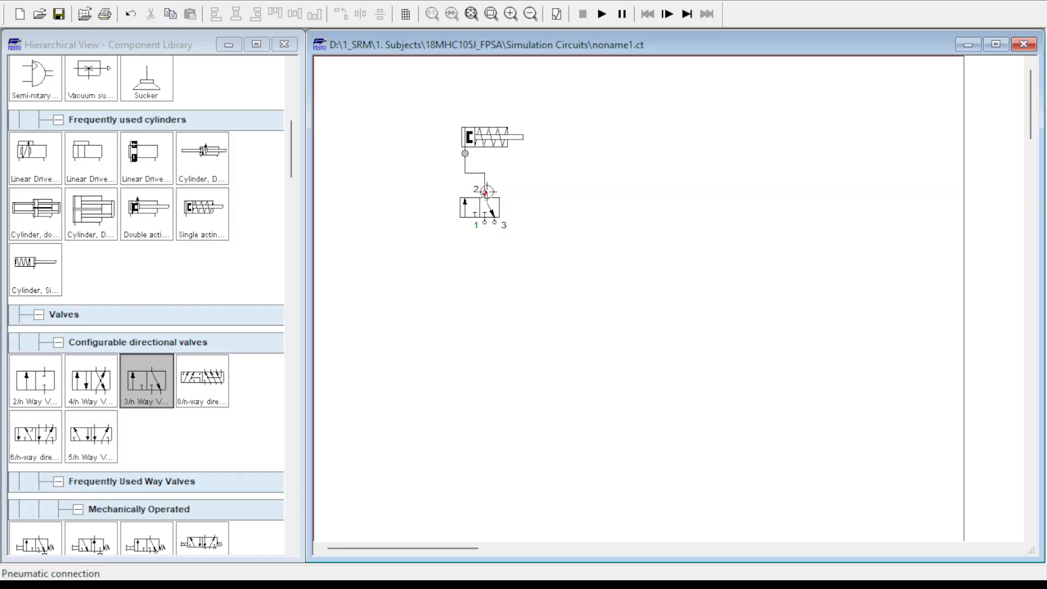
drag(486, 192, 485, 192)
right_click(465, 154)
click(465, 154)
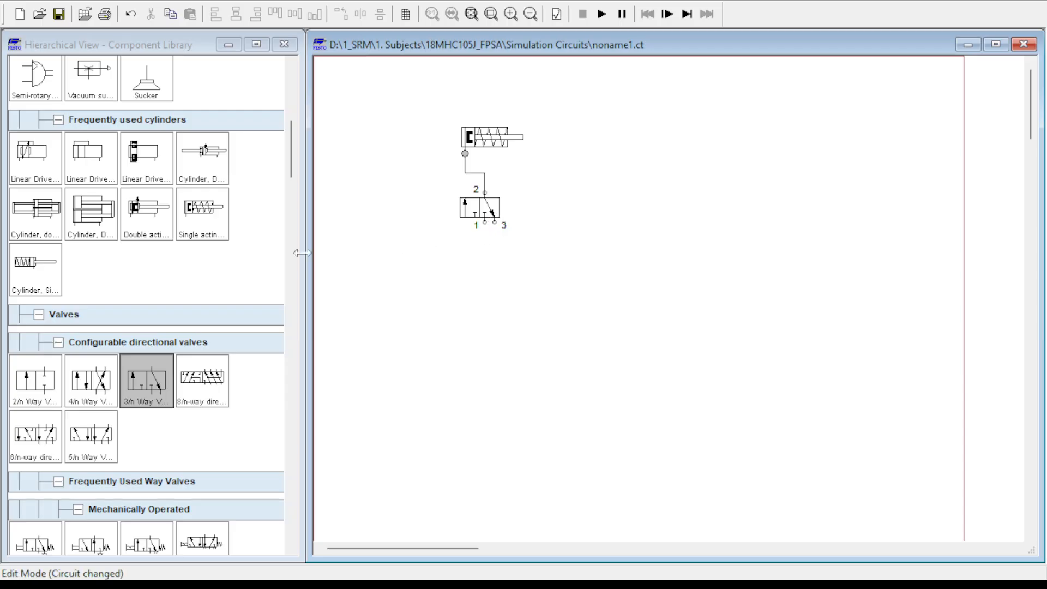
Step: Fit a silencer to exhaust port 3 of the 3/n way valve
scroll(186, 294, up, 10)
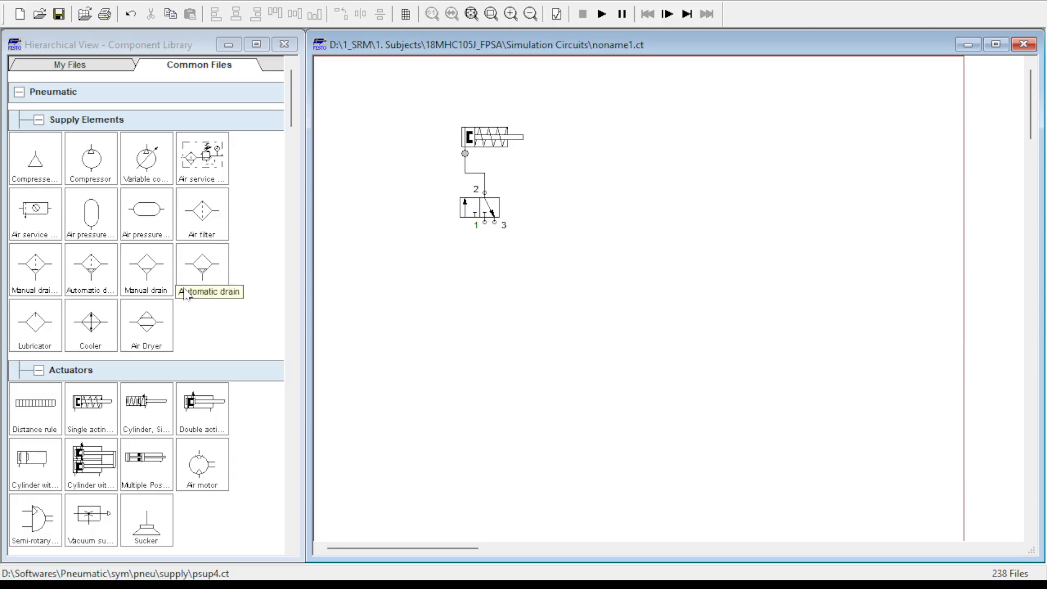
scroll(185, 295, down, 1)
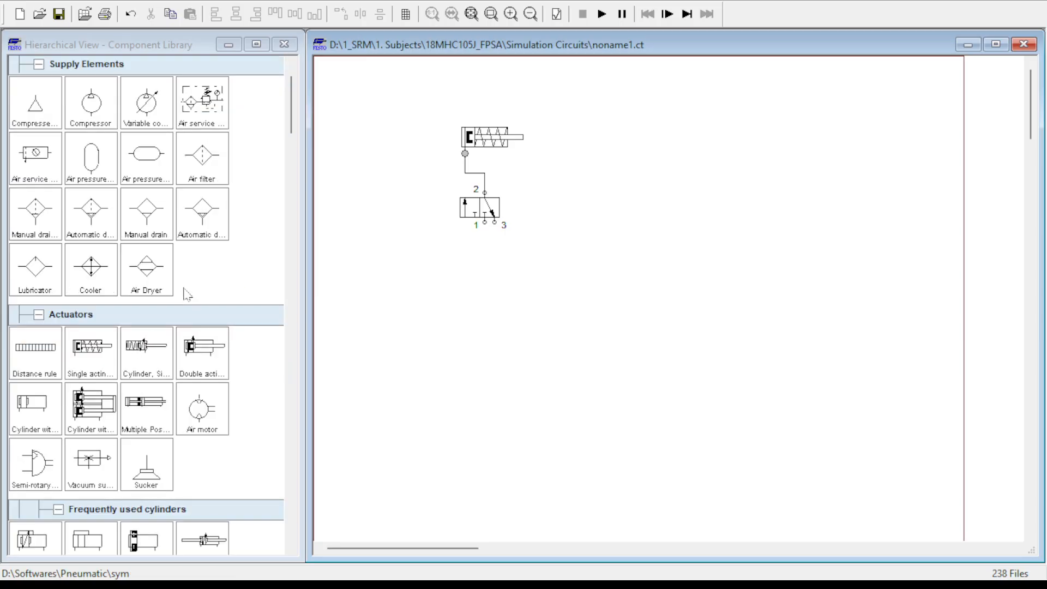
scroll(185, 295, down, 12)
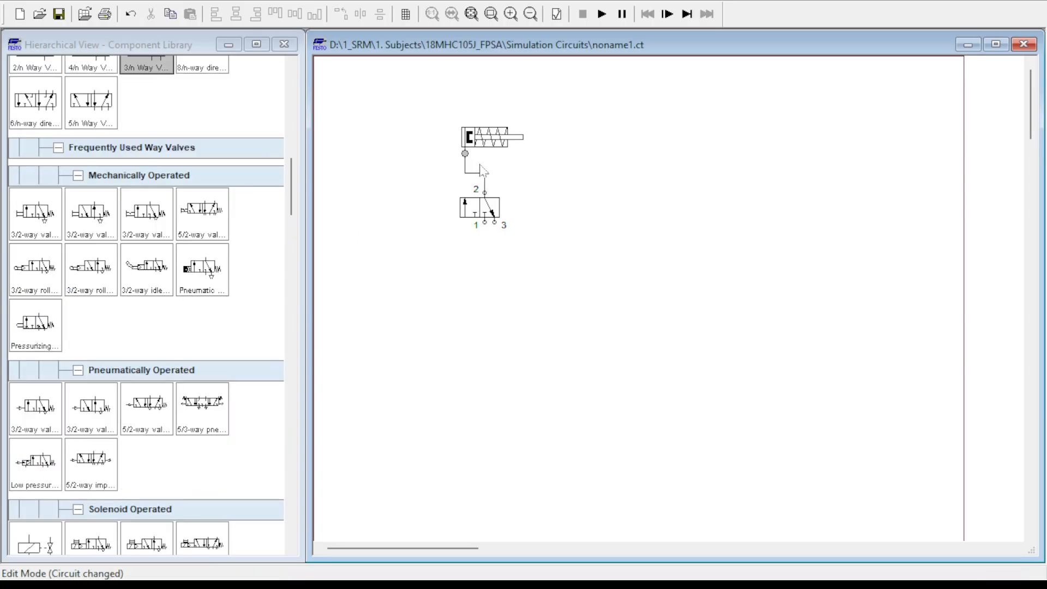
double_click(495, 223)
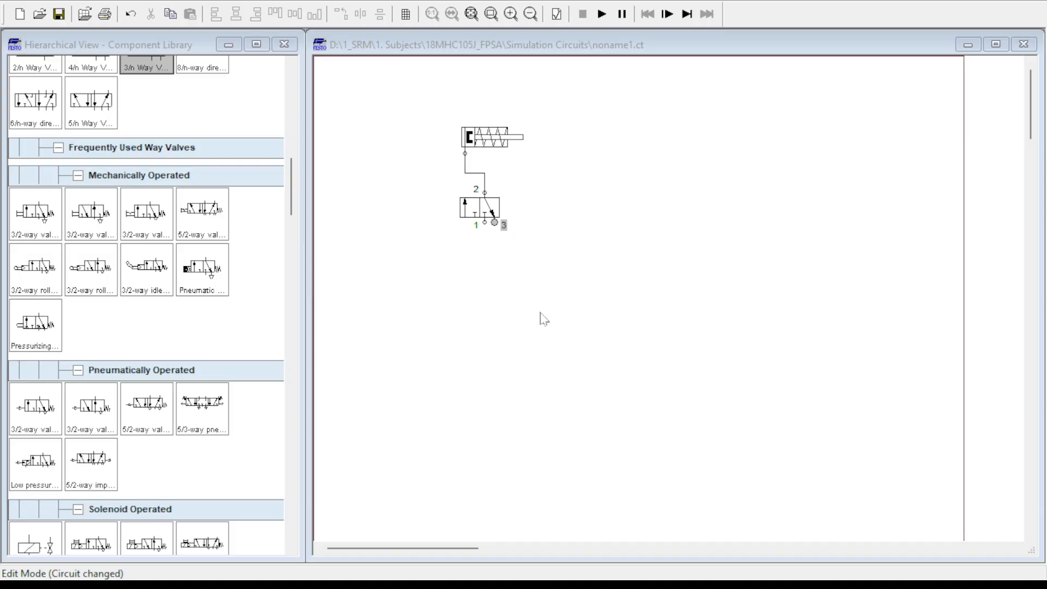
click(489, 375)
click(625, 235)
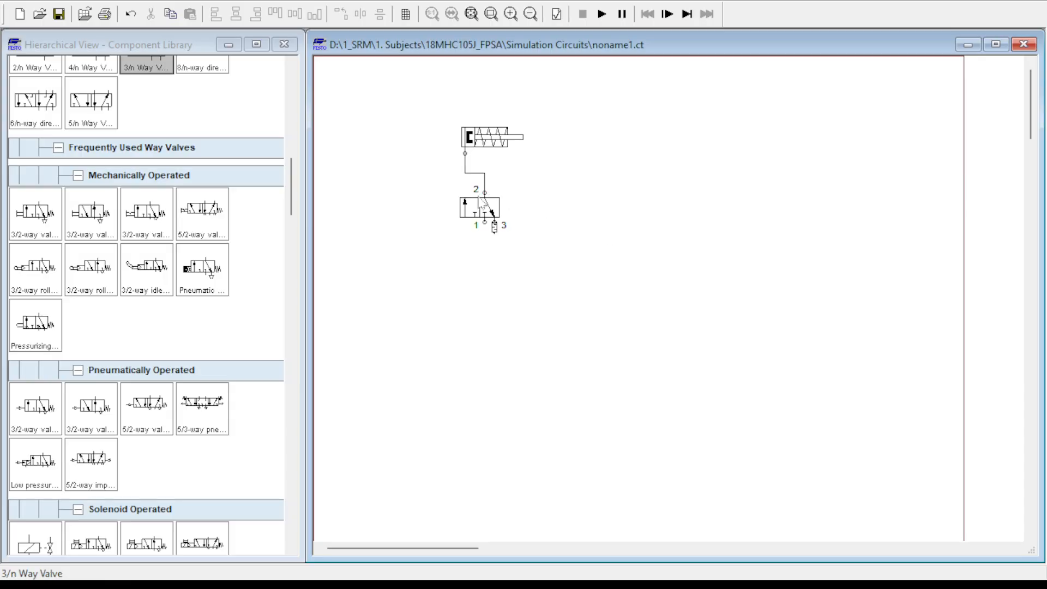
Step: Configure the 3/n way valve with manual actuation on its left side and a spring return on its right side
mouse_move(480, 215)
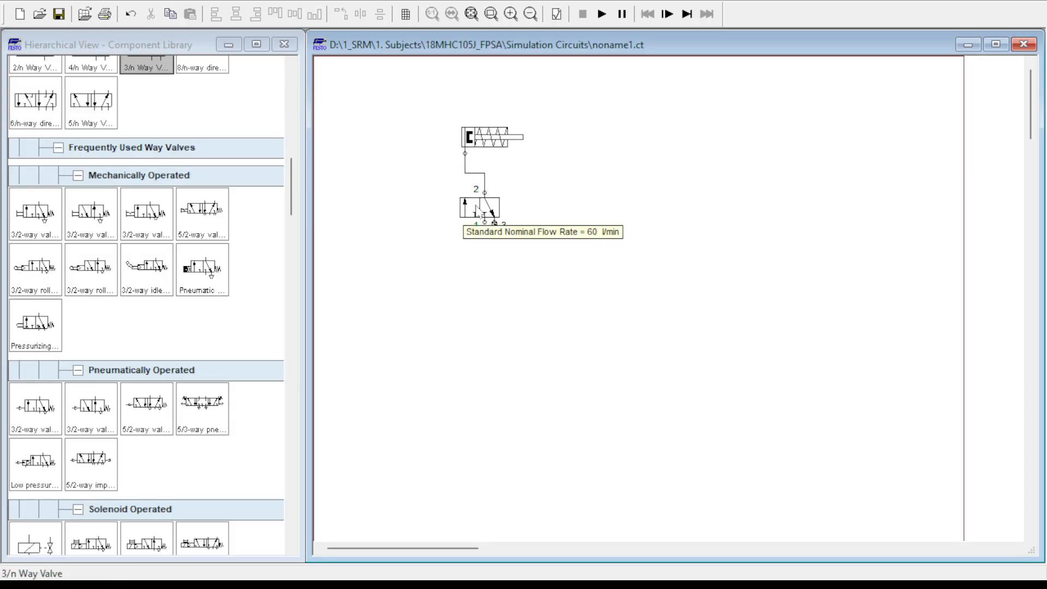
click(479, 213)
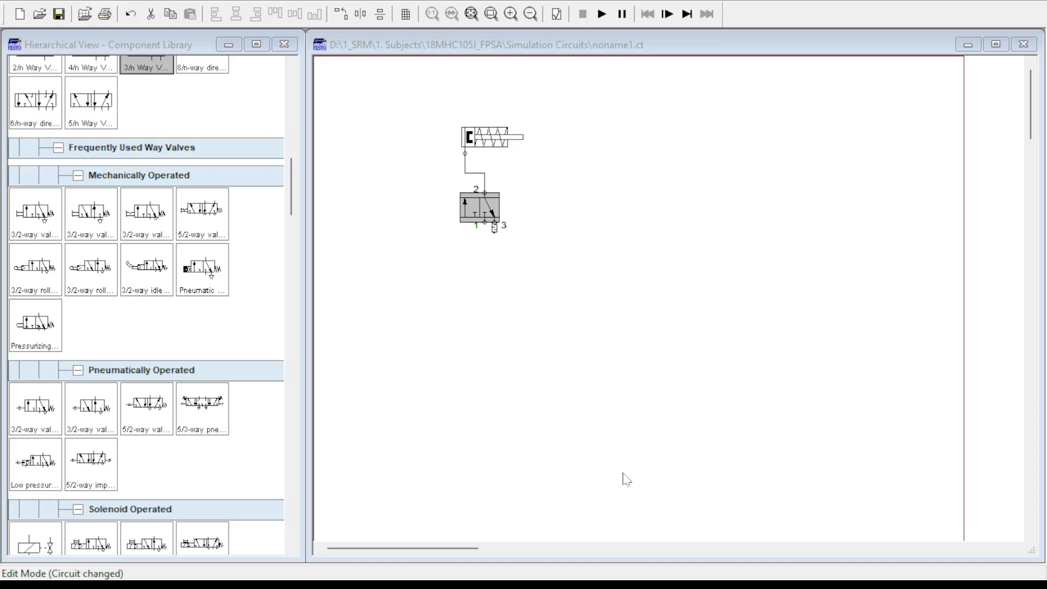
scroll(224, 410, down, 3)
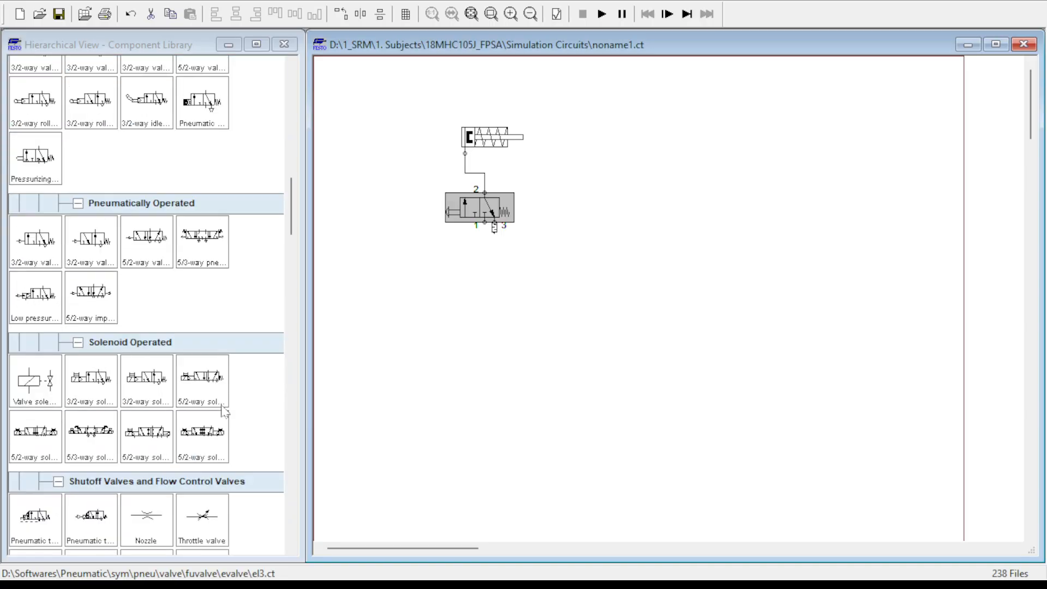
scroll(224, 410, down, 4)
scroll(223, 410, up, 4)
click(509, 275)
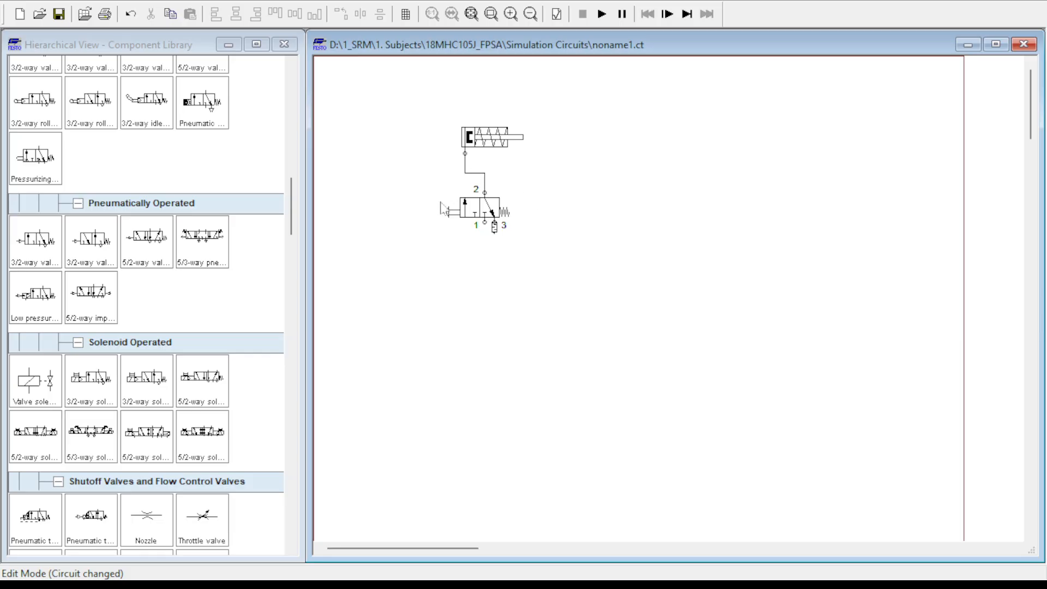
Step: Place a compressed air supply from the supply elements in the drawing below the valve
scroll(30, 267, up, 3)
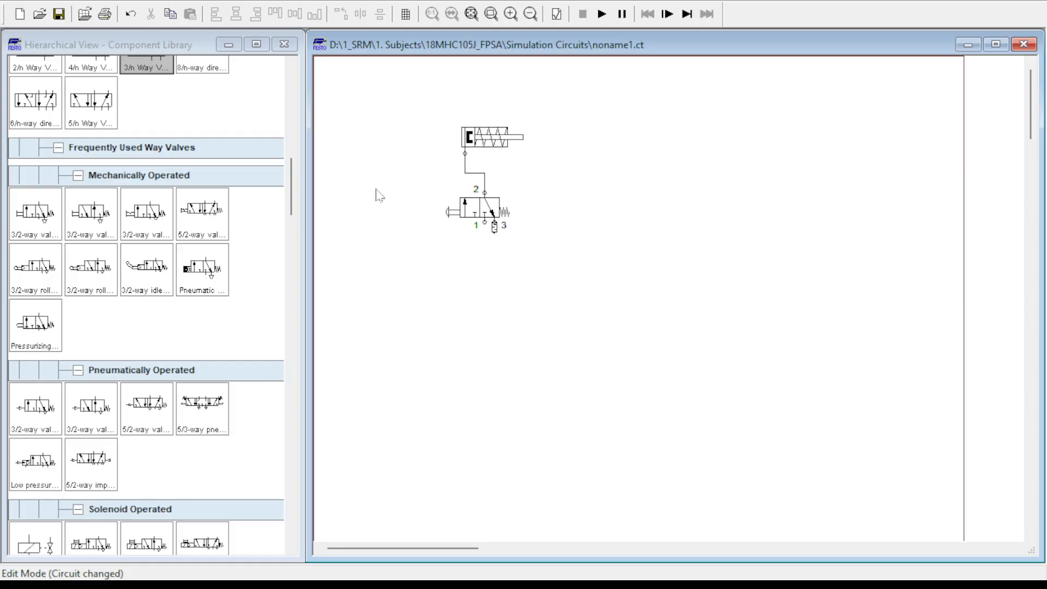
scroll(262, 306, up, 11)
scroll(161, 247, up, 3)
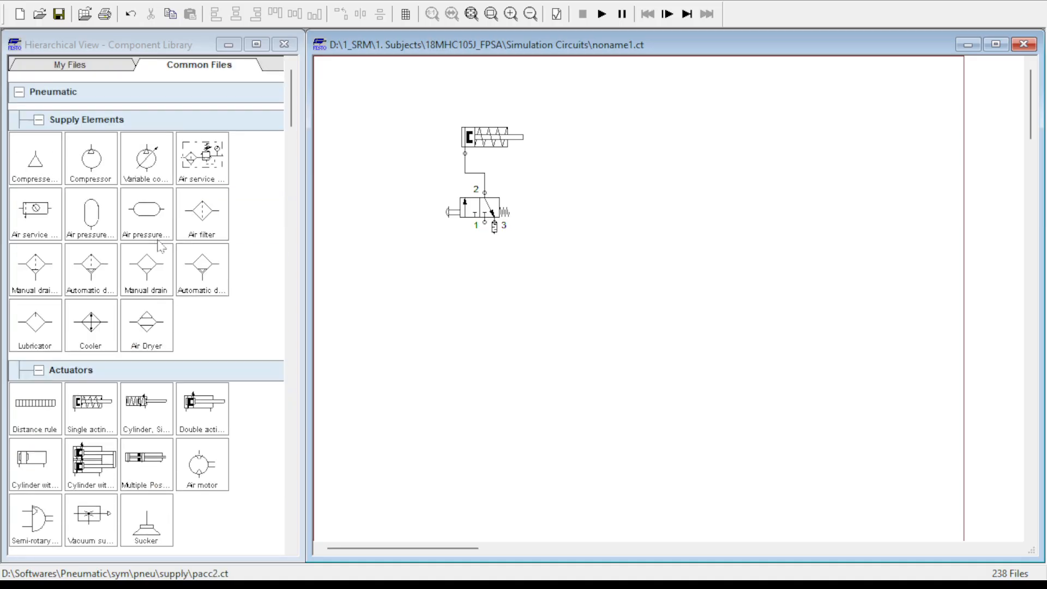
drag(48, 172, 482, 335)
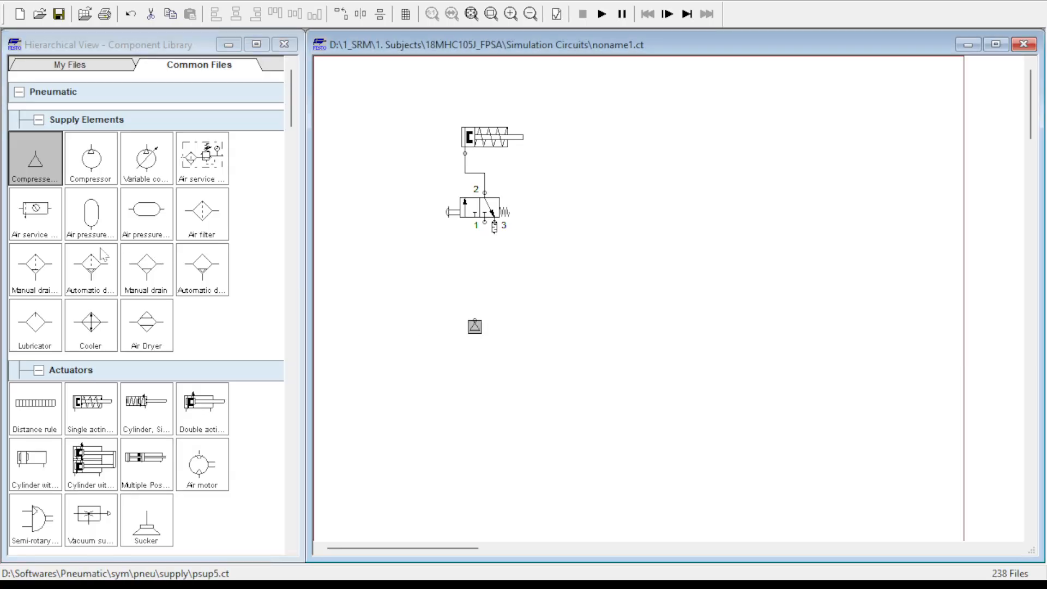
Step: Add a detailed air service unit below the valve and connect it between the repositioned compressed air supply and valve port 1
drag(207, 157, 346, 367)
drag(346, 367, 353, 360)
drag(355, 319, 352, 355)
drag(468, 304, 484, 222)
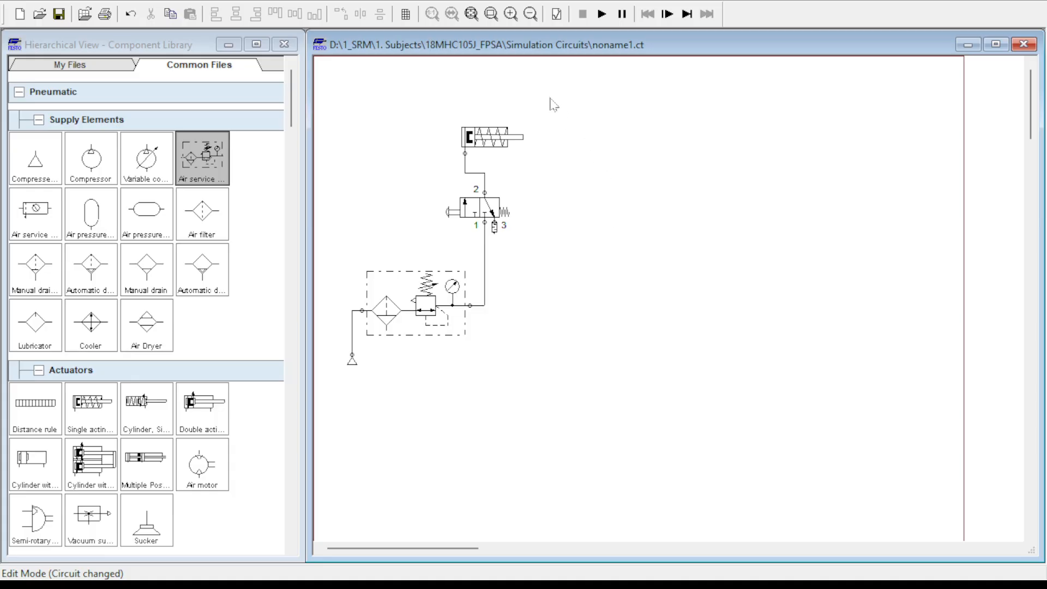
mouse_move(424, 295)
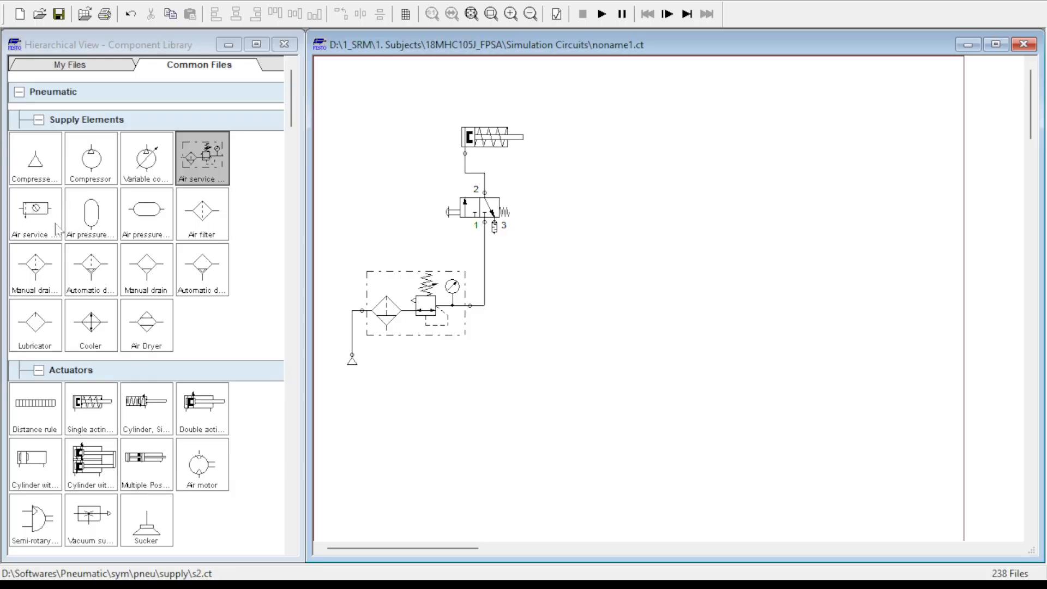
Step: Replace the detailed air service unit with the simplified one, connected between the compressed air supply and valve port 1
drag(56, 228, 435, 392)
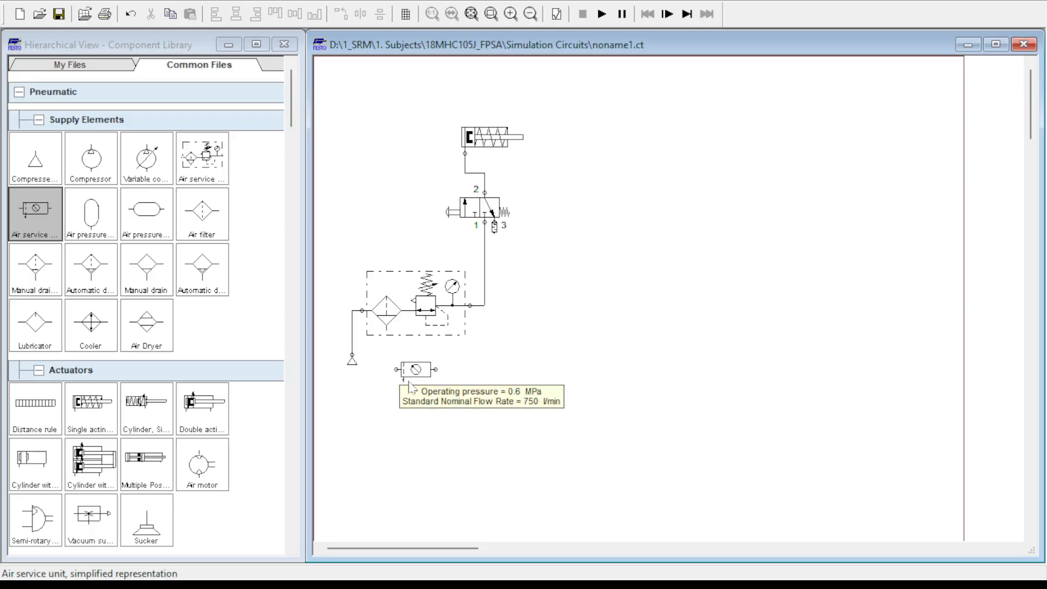
click(442, 299)
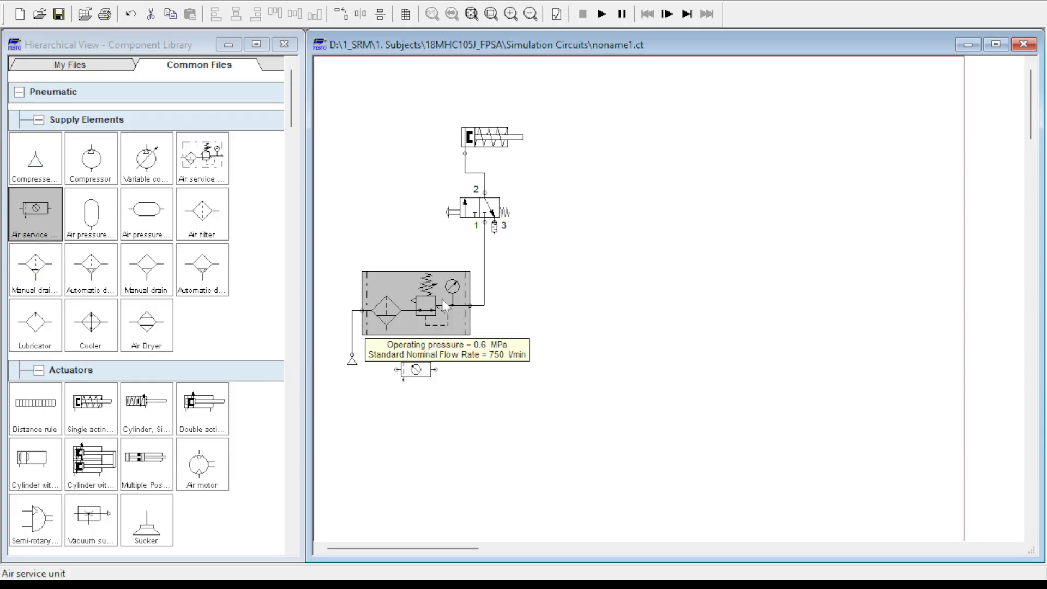
key(Delete)
drag(408, 373, 353, 357)
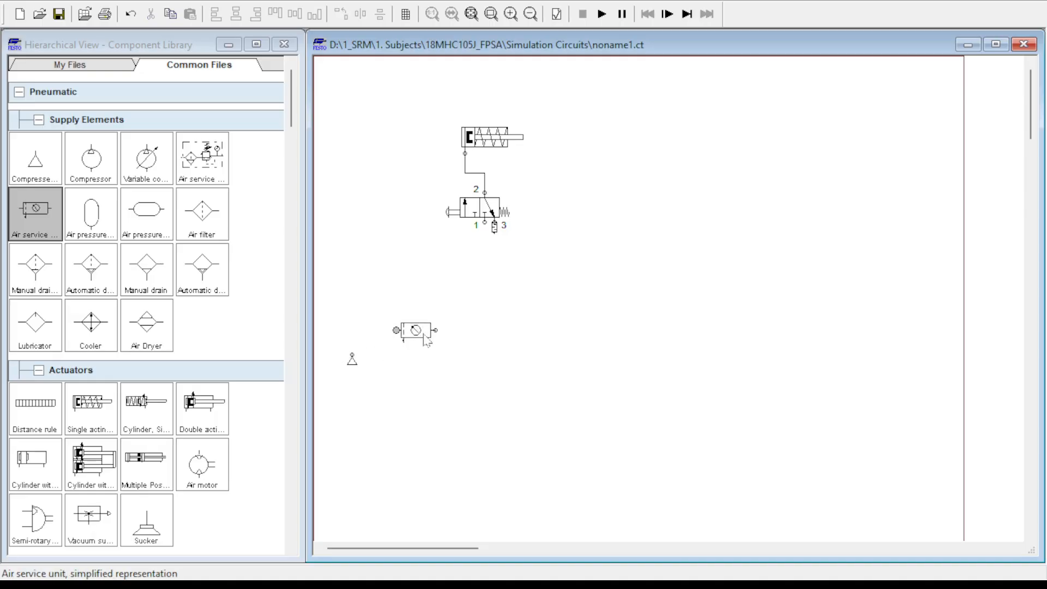
drag(396, 330, 352, 359)
drag(435, 330, 485, 223)
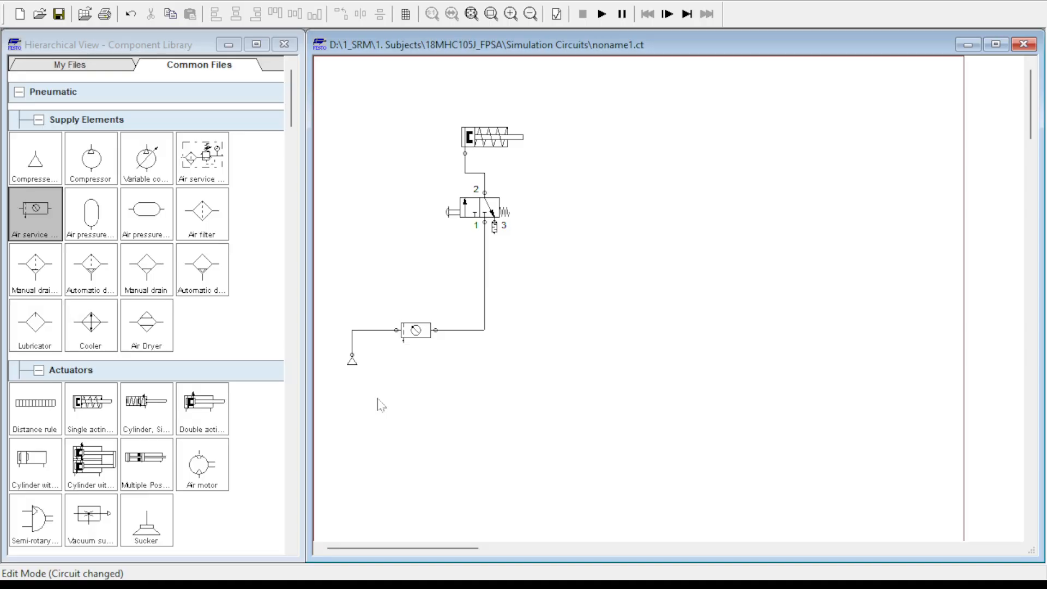
Step: Run the simulation and operate the valve's manual actuator to extend the cylinder and let it retract
click(603, 15)
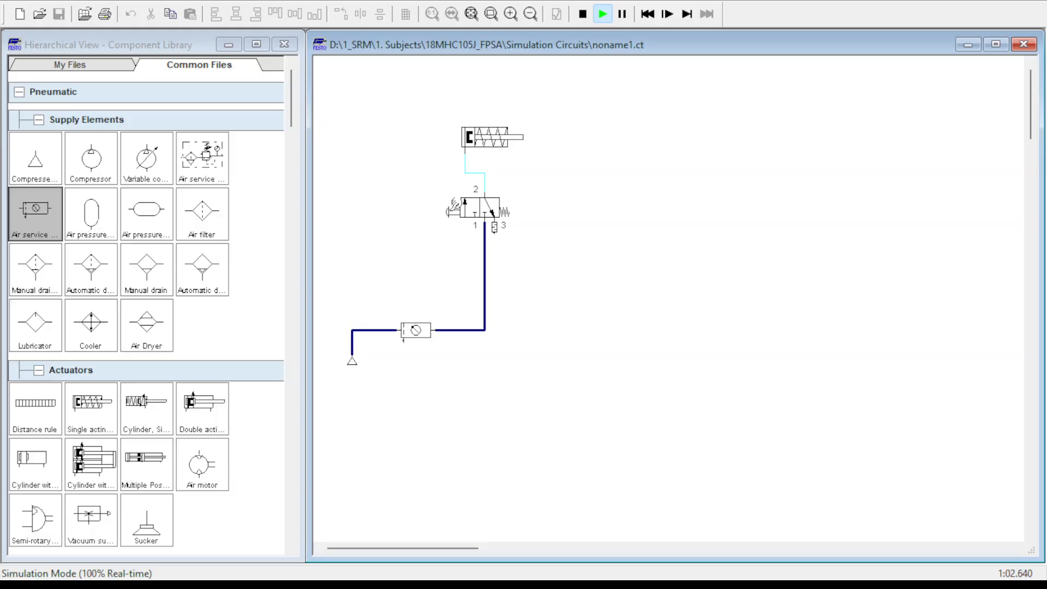
click(452, 207)
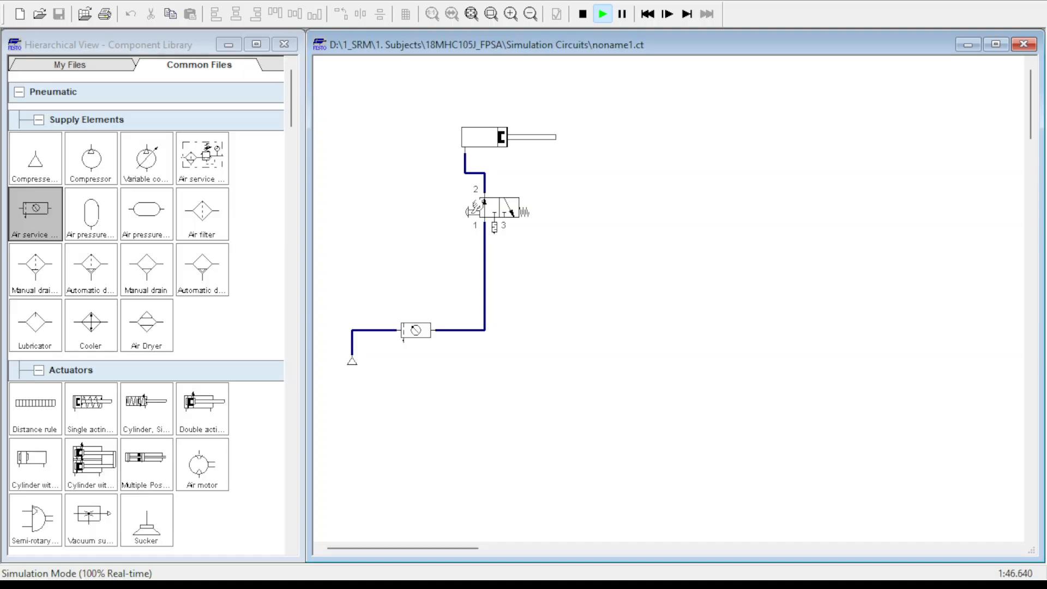
drag(475, 207, 476, 207)
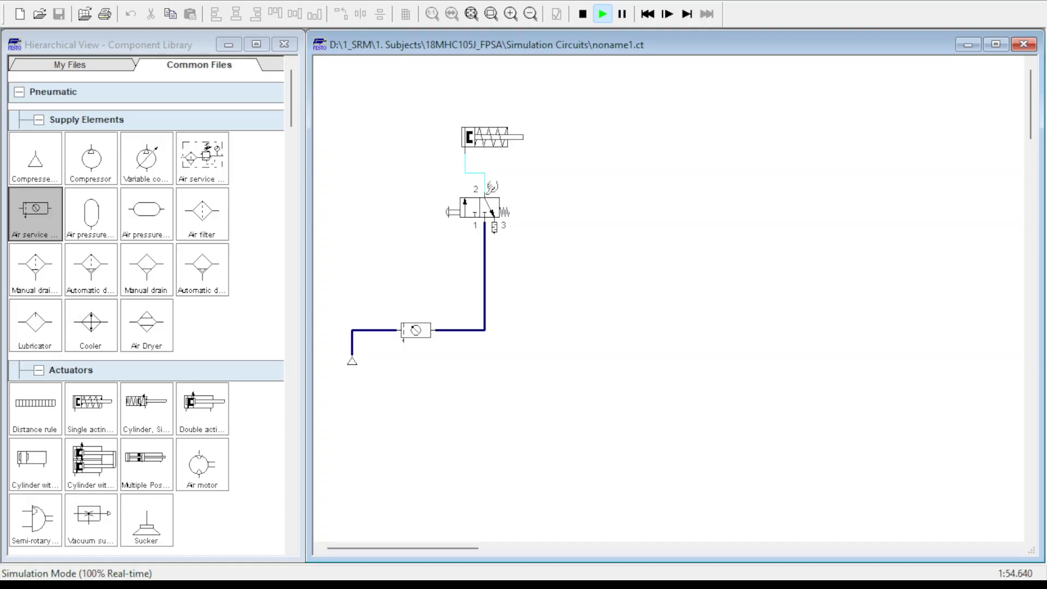
Step: Slow the simulation to 10% real-time, operate the 3/2-way valve's manual actuator to cycle the single acting cylinder, and stop the simulation
click(493, 209)
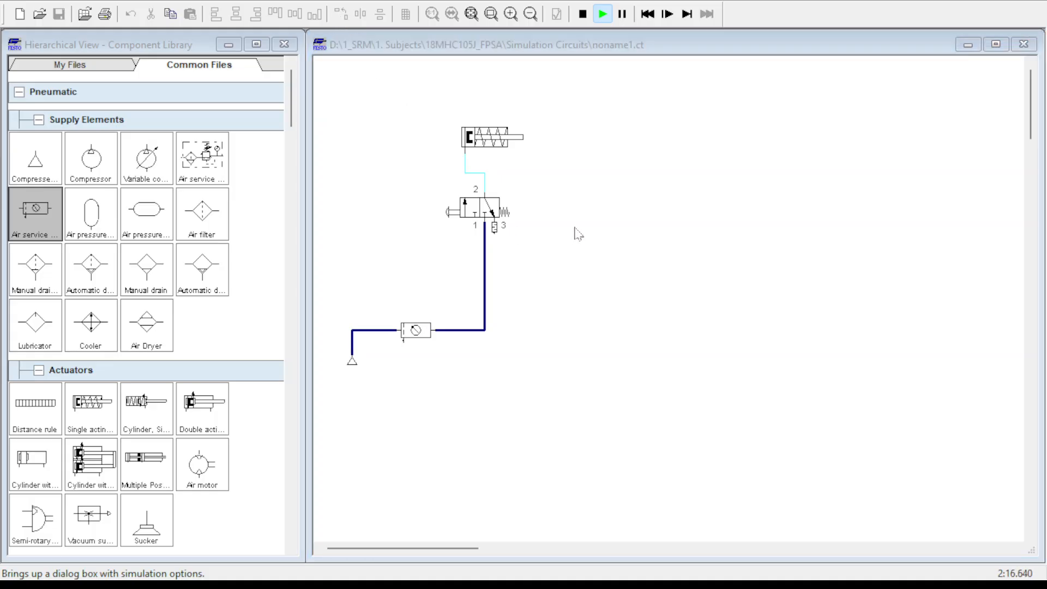
click(597, 423)
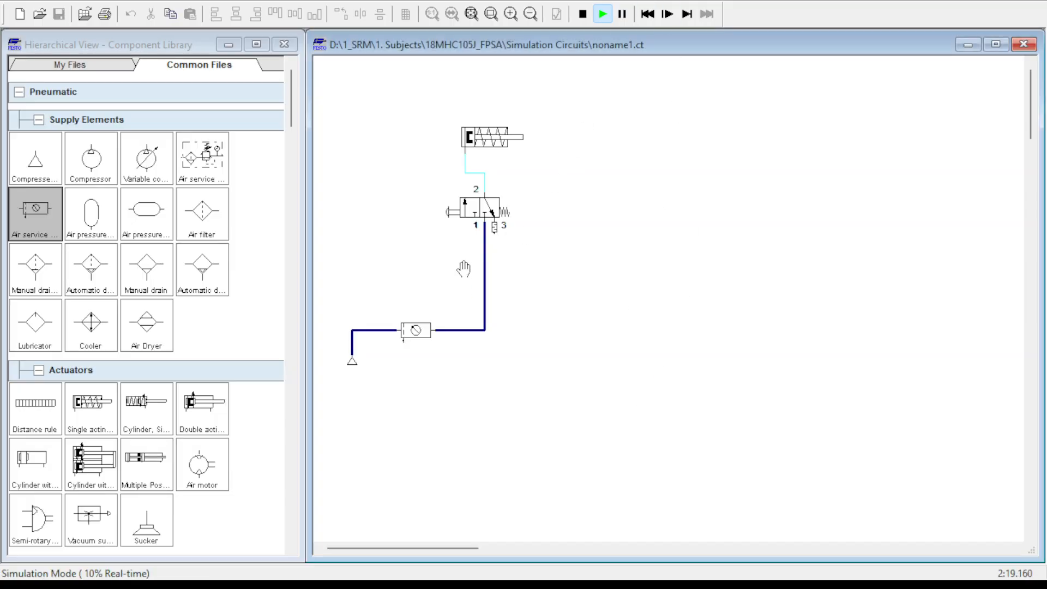
click(455, 210)
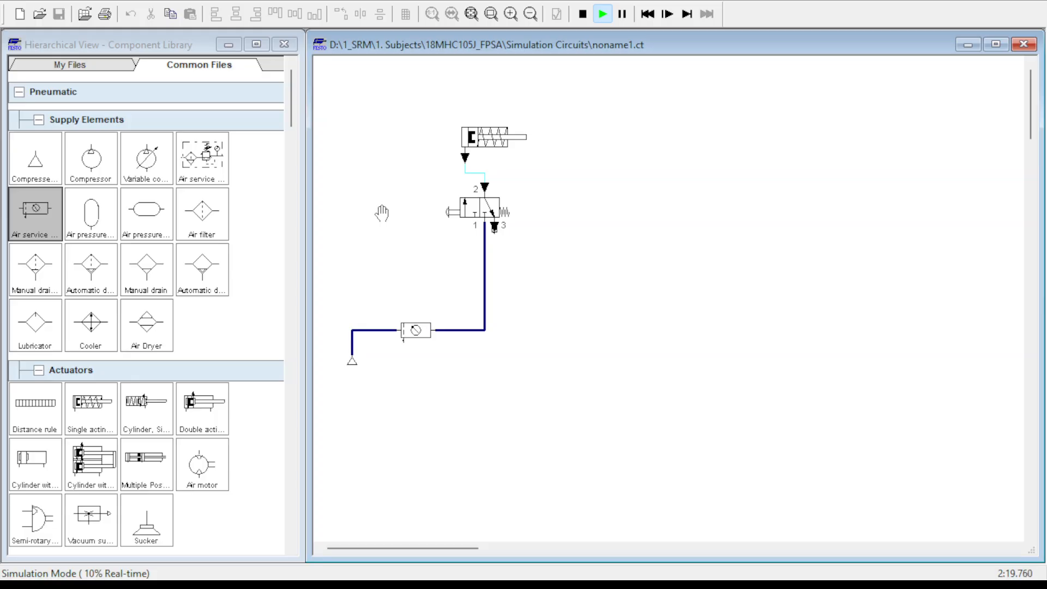
click(451, 206)
click(460, 209)
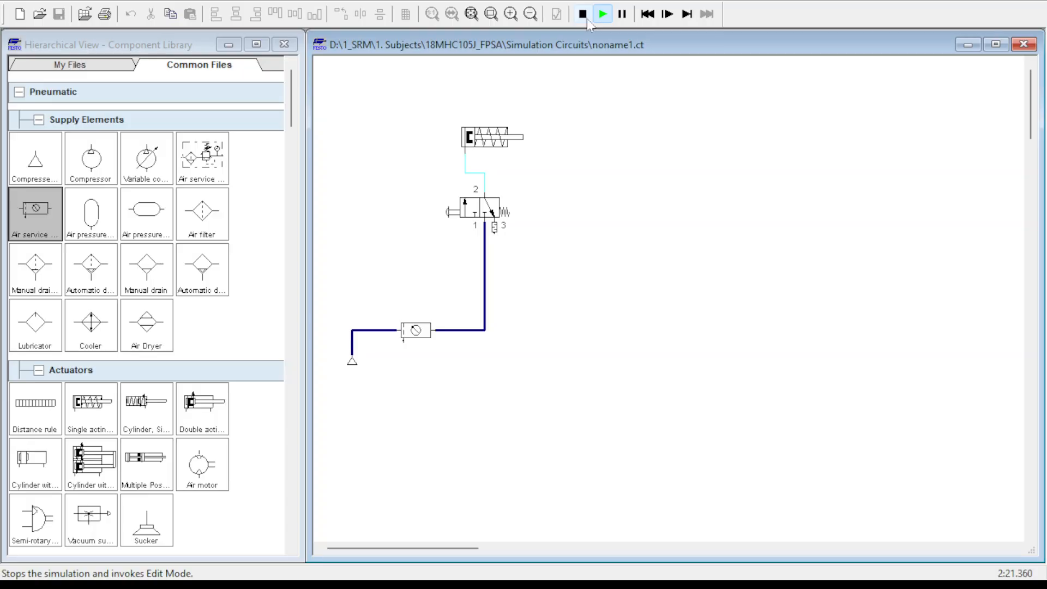
click(587, 20)
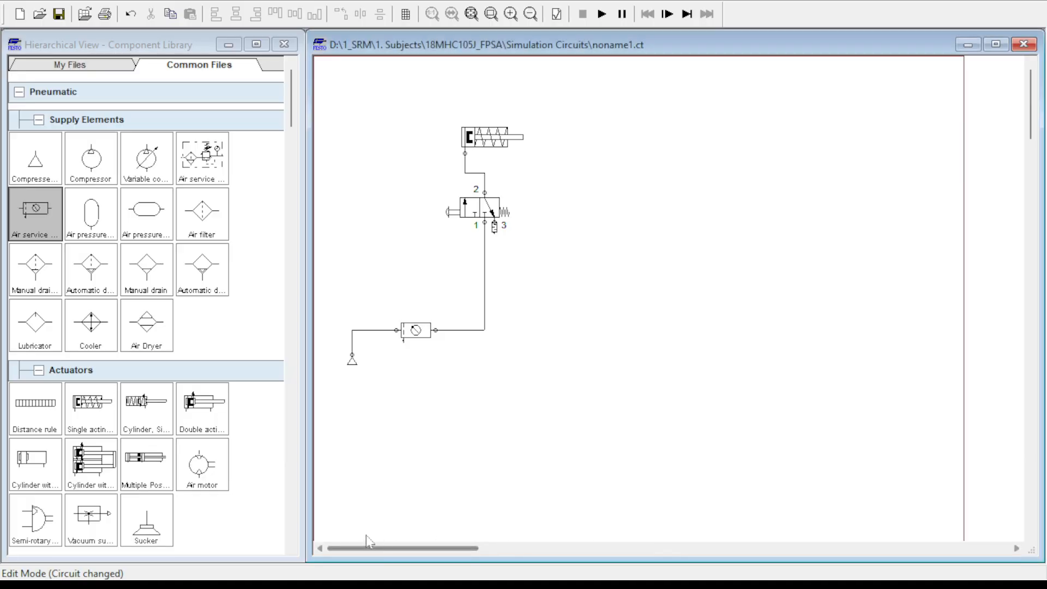
Step: Place a double acting cylinder beside the single acting circuit and a mechanically operated 5/2-way valve with selection switch below it
drag(205, 405, 686, 152)
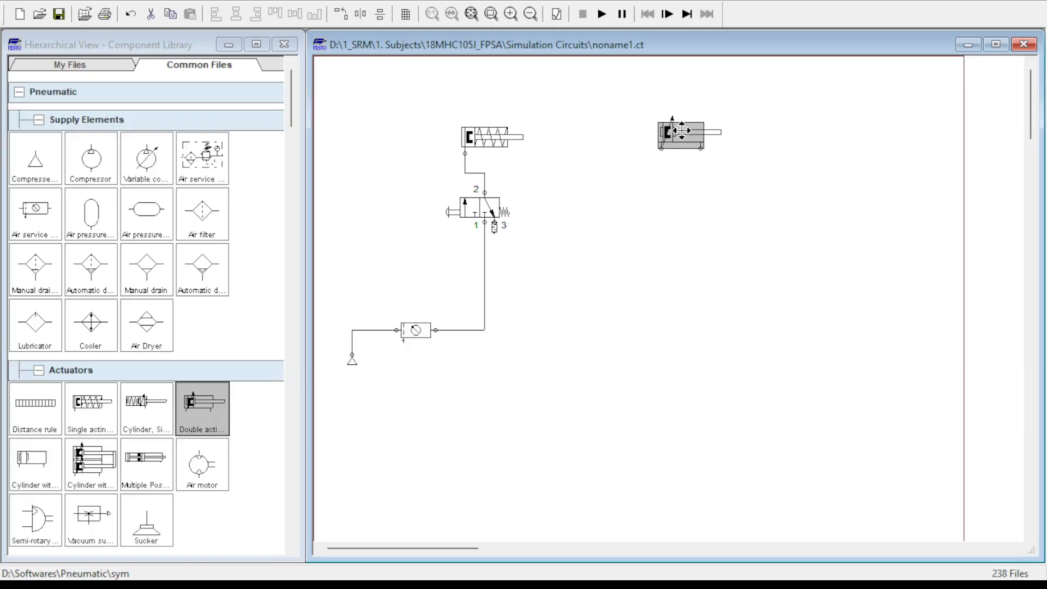
click(667, 163)
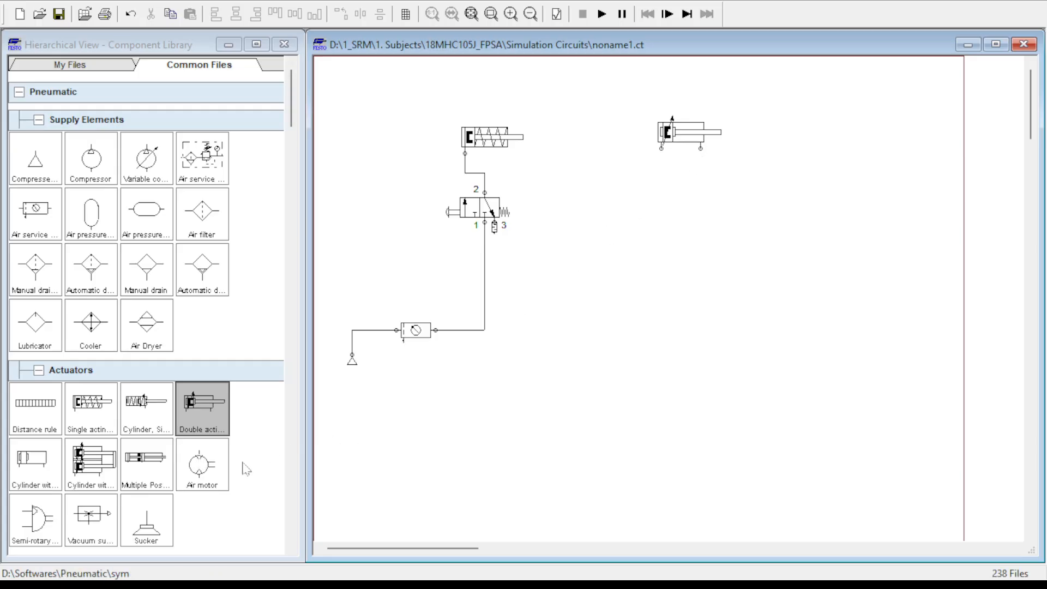
scroll(246, 469, down, 1)
scroll(246, 469, down, 2)
scroll(246, 469, down, 2)
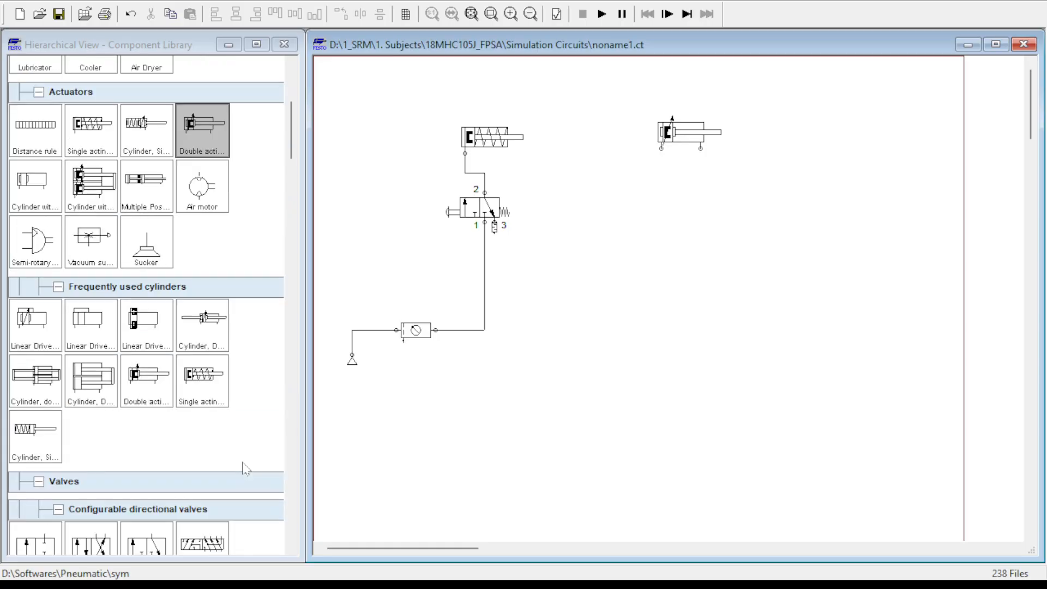
scroll(246, 469, down, 4)
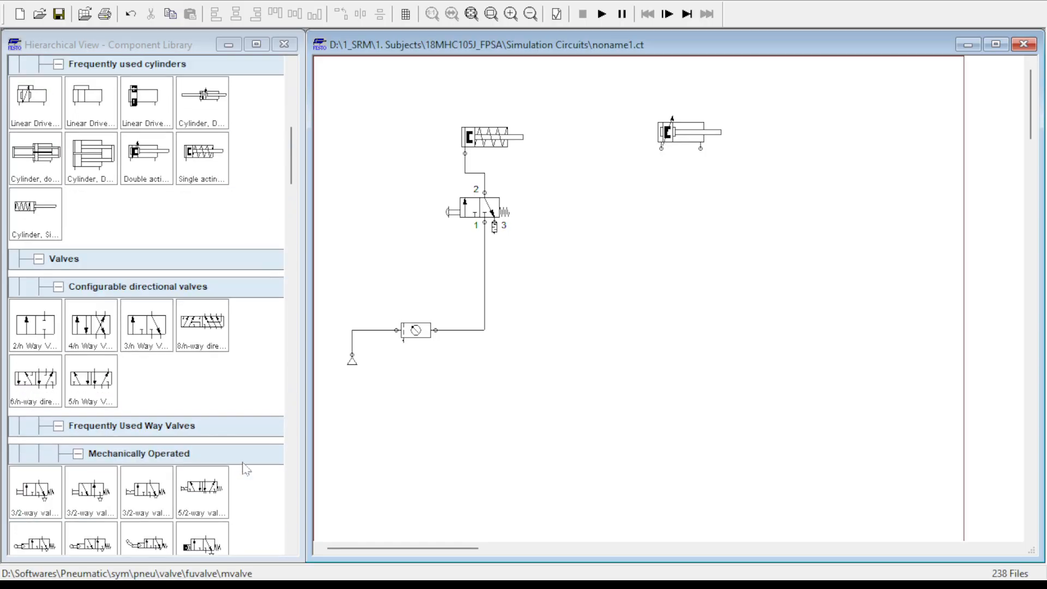
scroll(246, 469, down, 1)
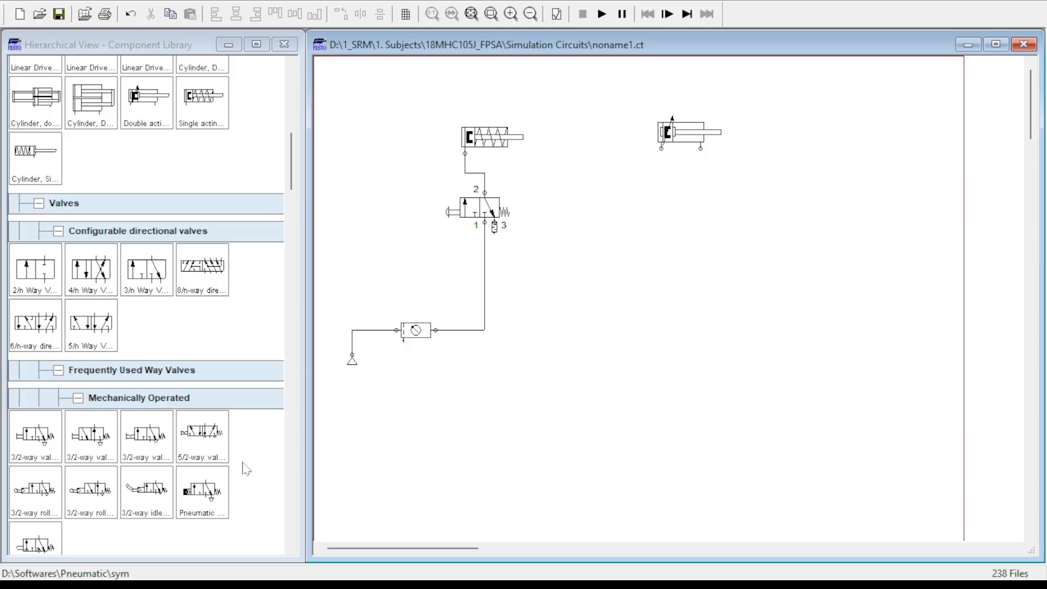
scroll(246, 469, down, 1)
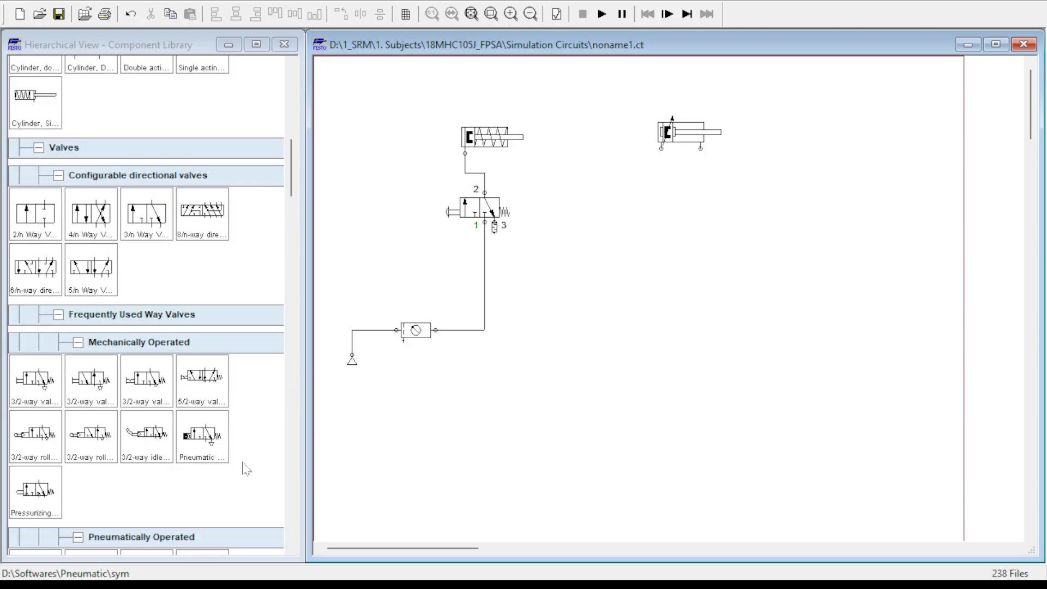
scroll(246, 470, down, 1)
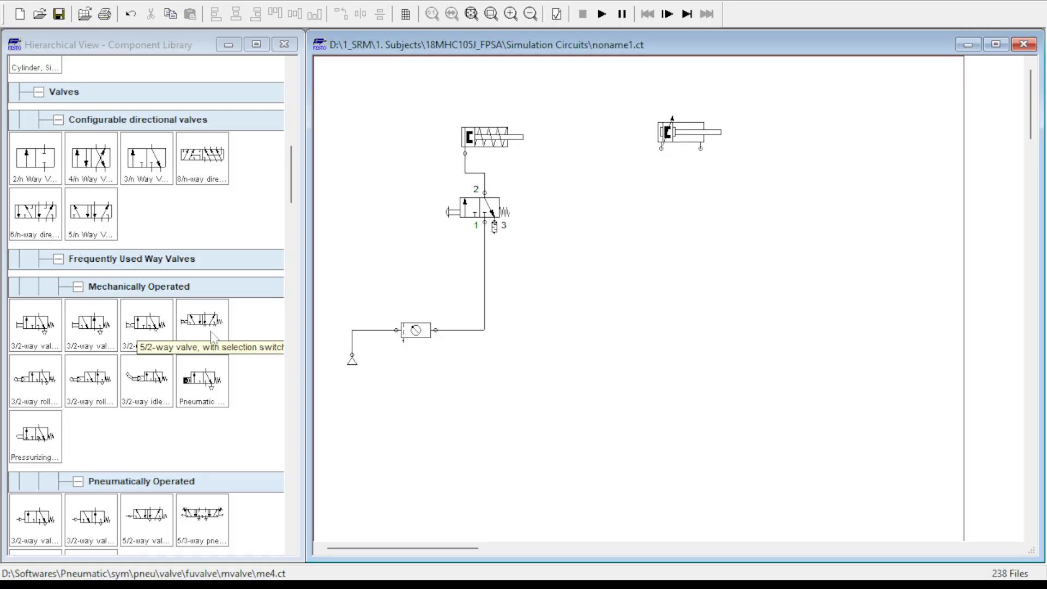
drag(212, 335, 685, 204)
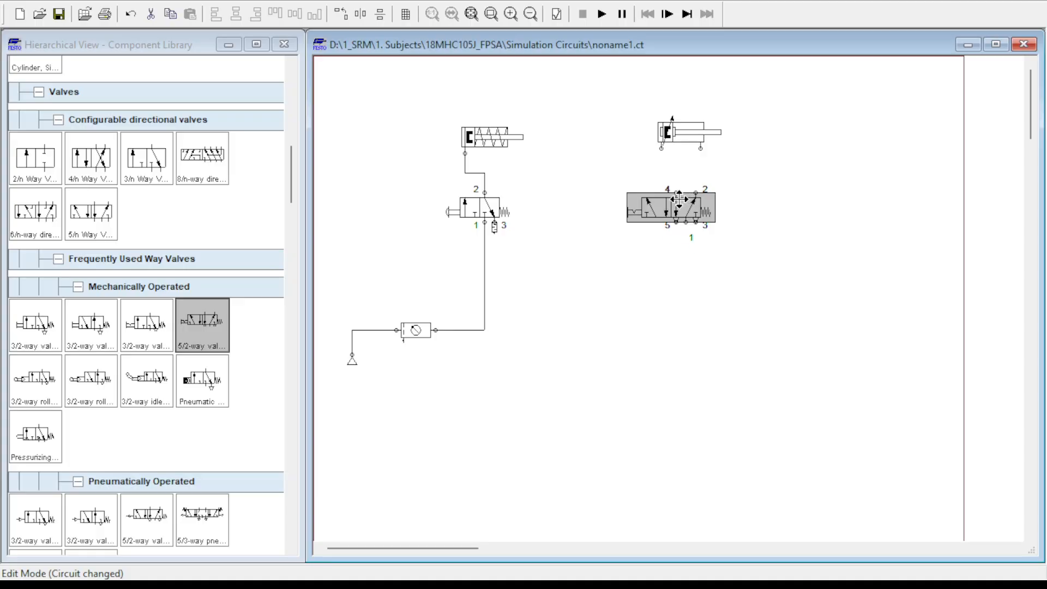
Step: Connect the double acting cylinder's rear port to port 4 and its rod-side port to port 2 of the 5/2-way valve
drag(661, 148, 671, 191)
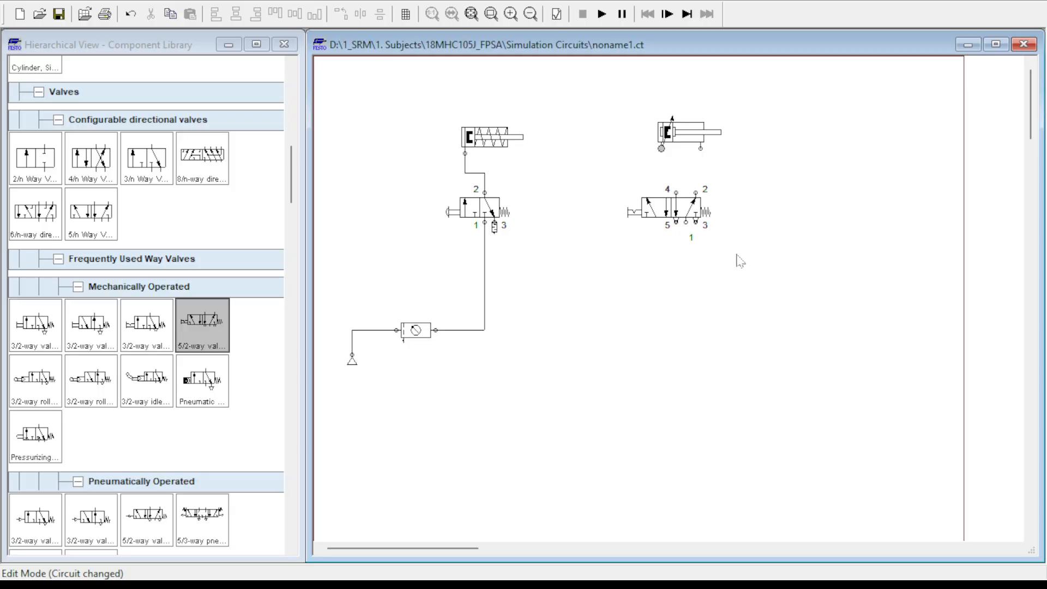
scroll(738, 255, up, 2)
drag(767, 303, 470, 182)
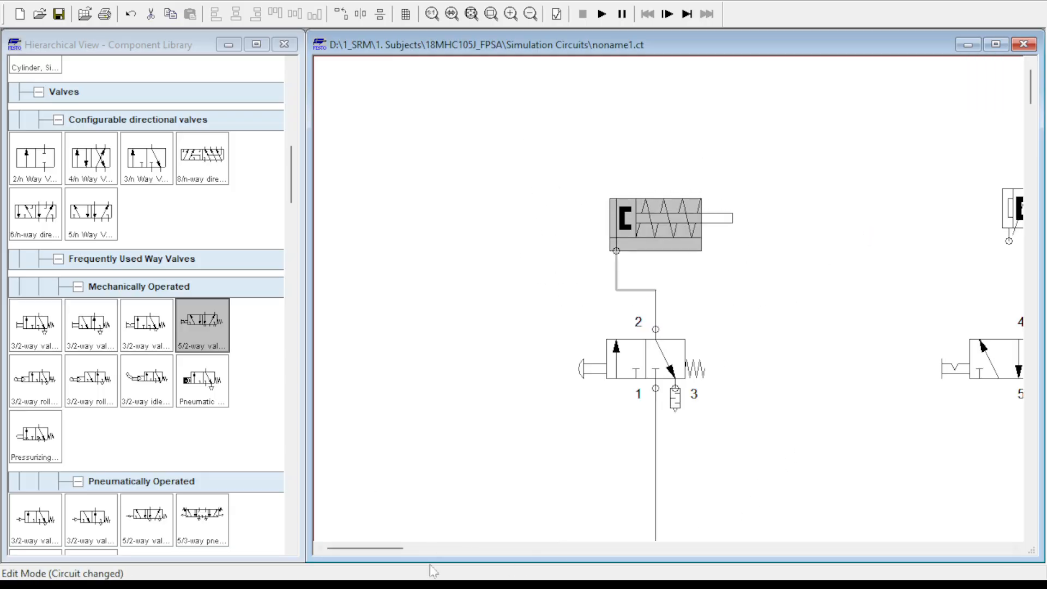
drag(396, 554, 449, 554)
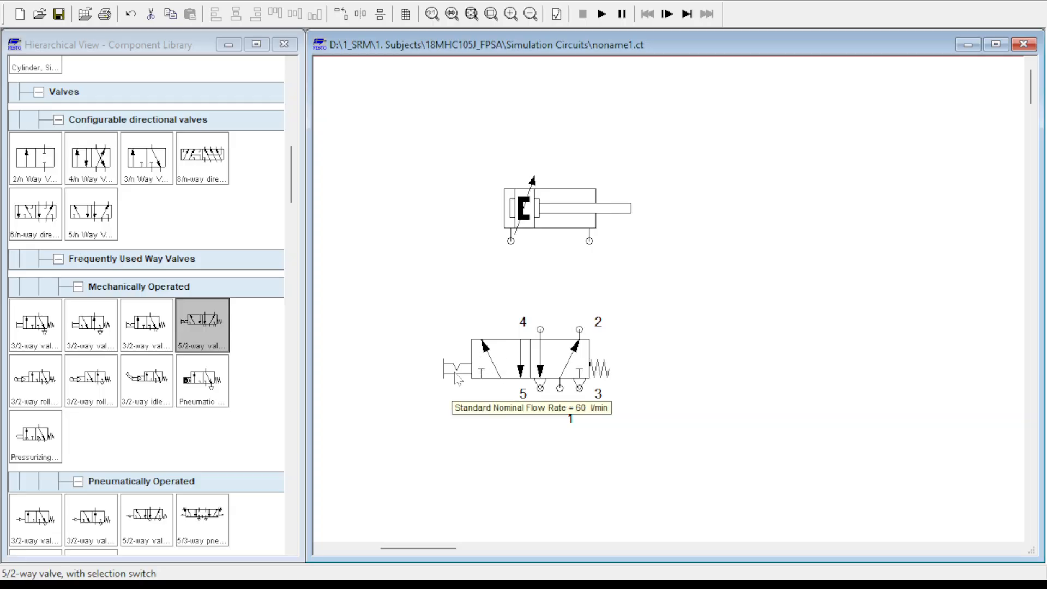
scroll(454, 373, down, 1)
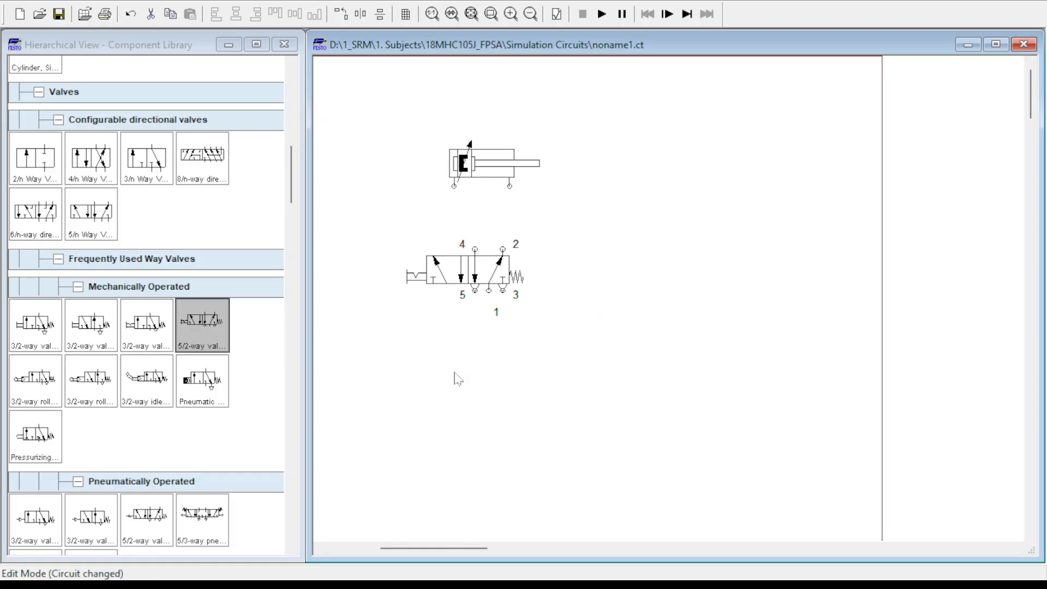
drag(476, 547, 436, 546)
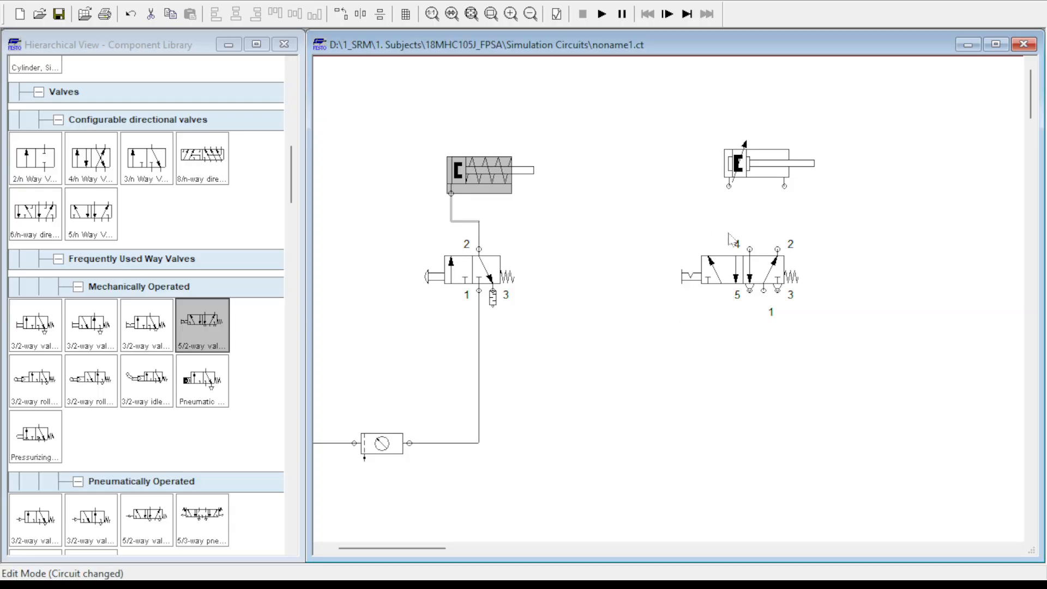
drag(727, 190, 748, 248)
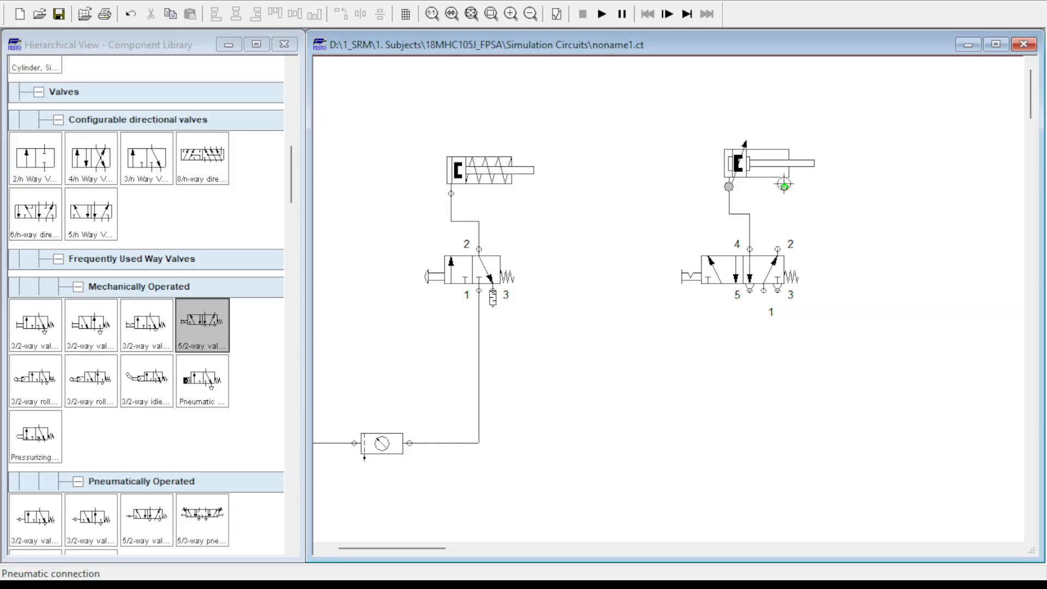
drag(783, 183, 780, 247)
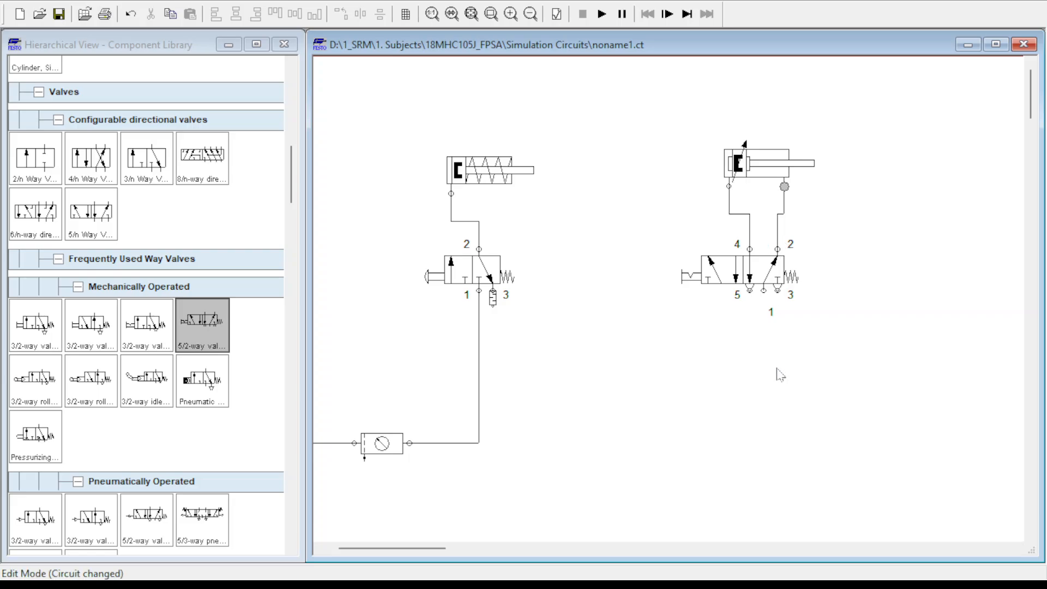
Step: Connect port 1 of the 5/2-way valve to the existing supply line with a T-connection downstream of the air service unit
scroll(778, 371, down, 3)
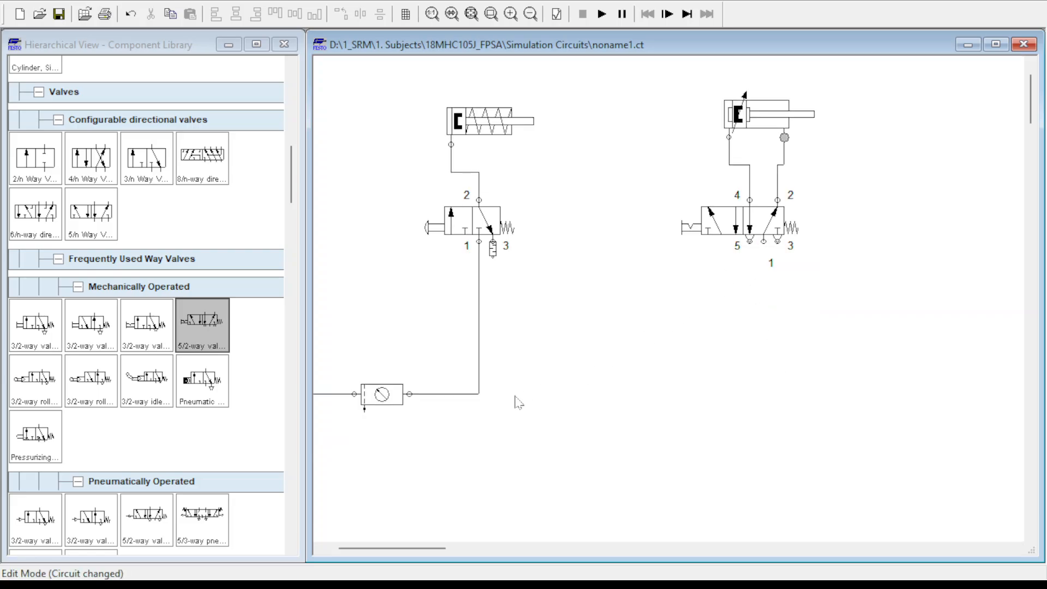
mouse_move(764, 242)
mouse_down()
mouse_move(563, 374)
mouse_move(479, 394)
mouse_up()
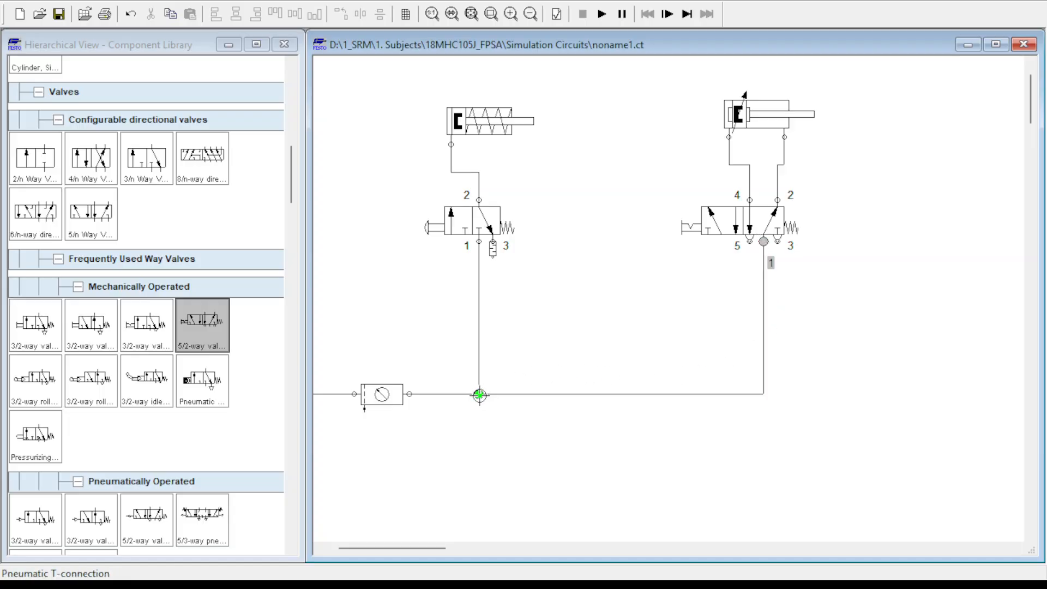
scroll(809, 420, down, 1)
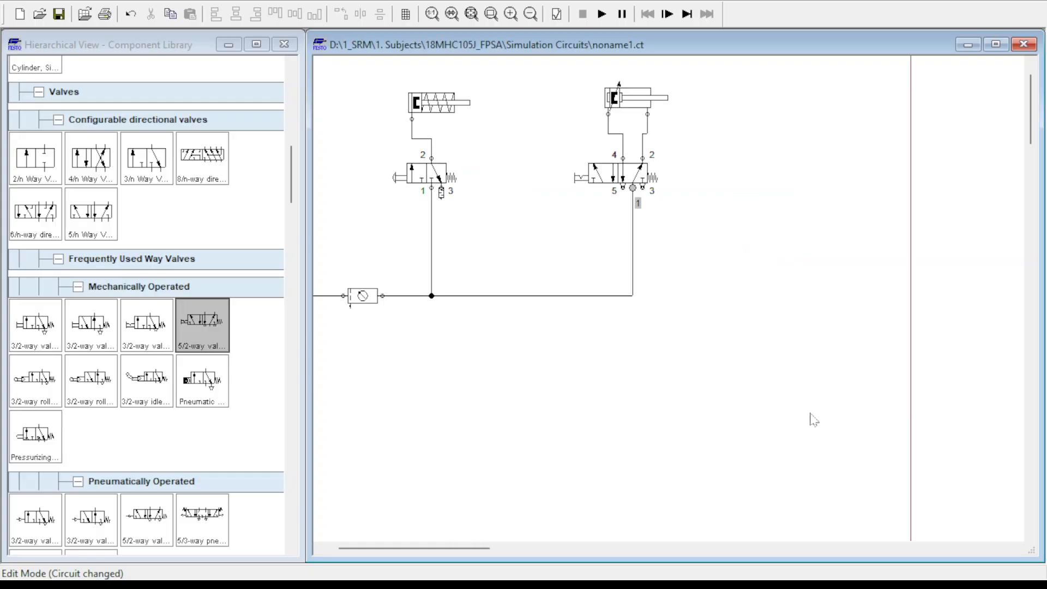
drag(472, 550, 430, 542)
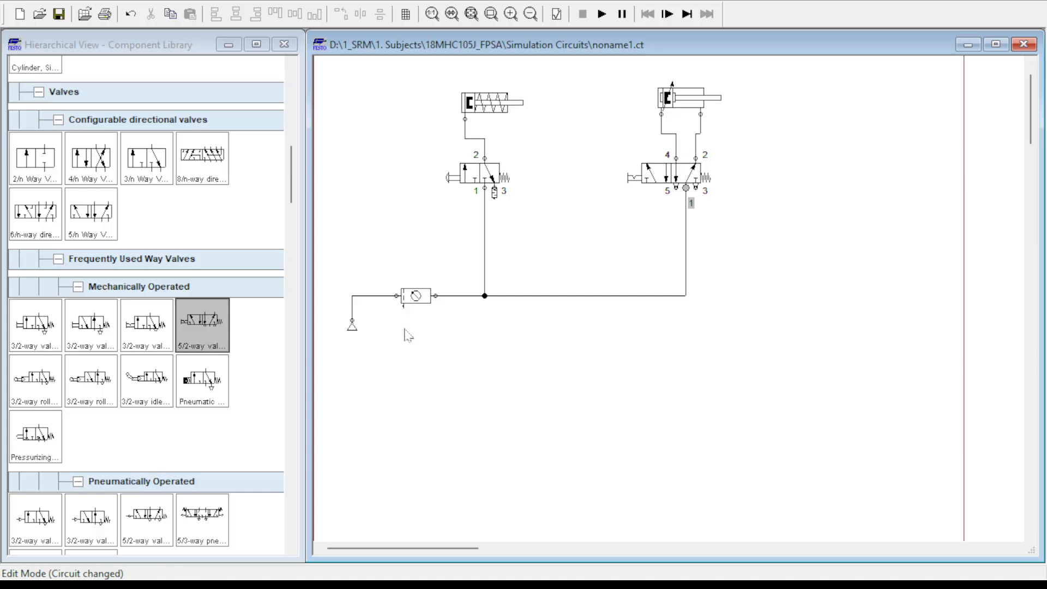
Step: Simulate the combined circuit, toggle the 5/2-way valve's selection switch to extend and retract the double acting cylinder, and stop the simulation
click(602, 15)
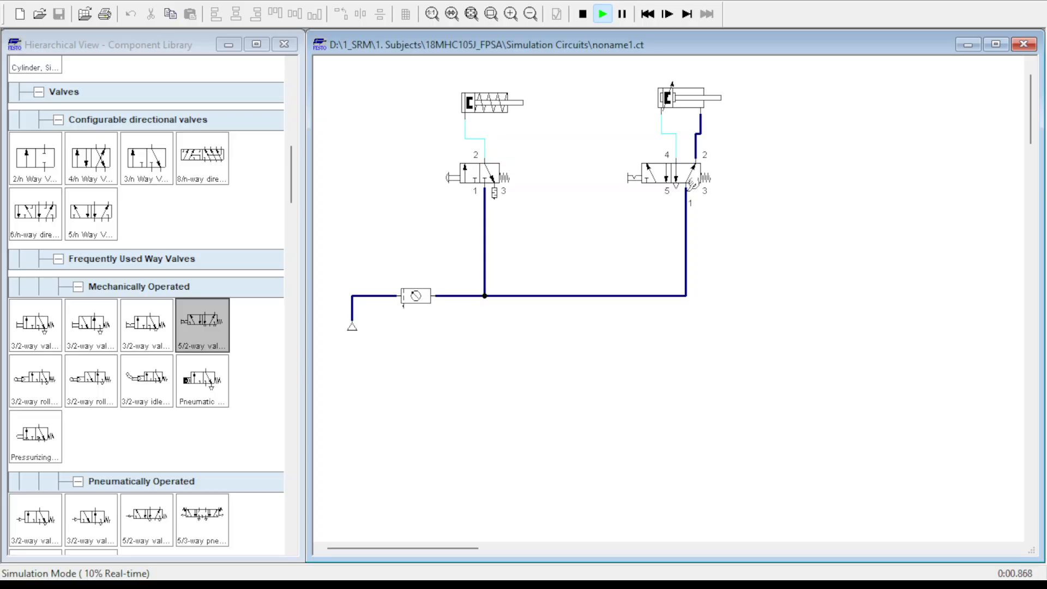
click(684, 170)
click(633, 177)
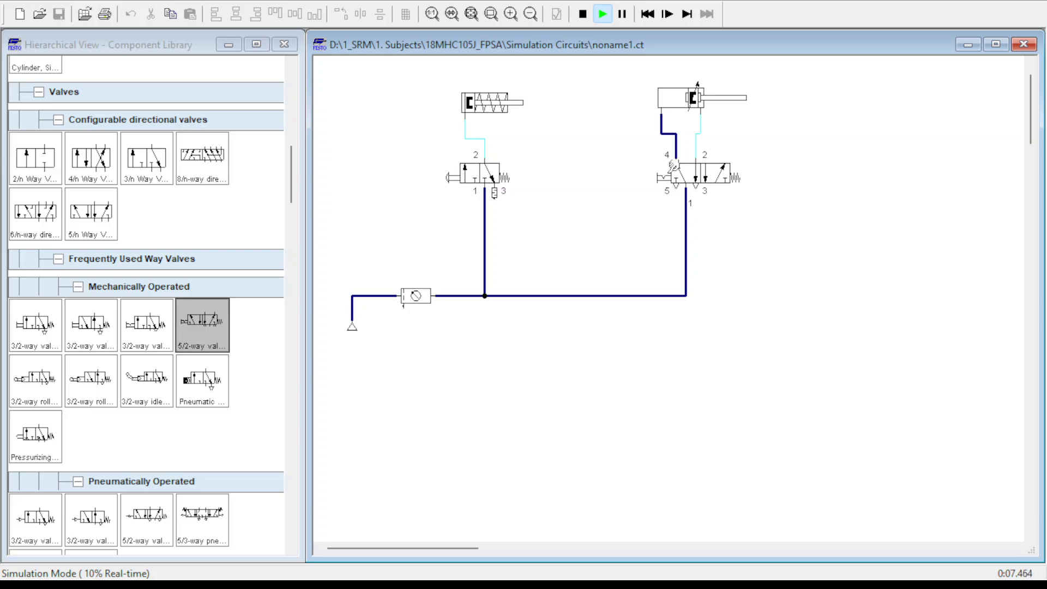
click(670, 173)
click(676, 173)
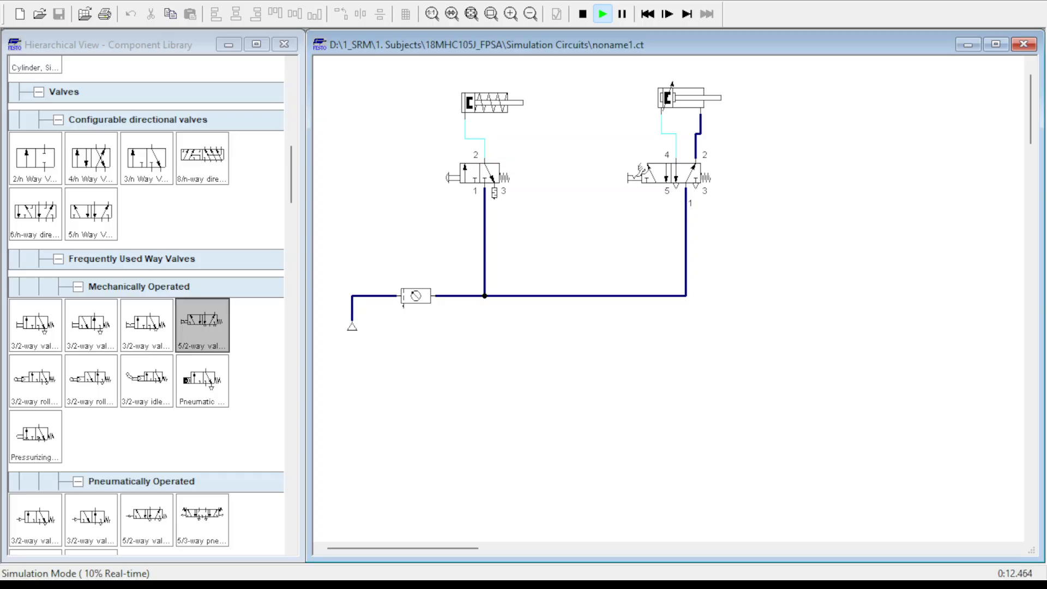
click(639, 173)
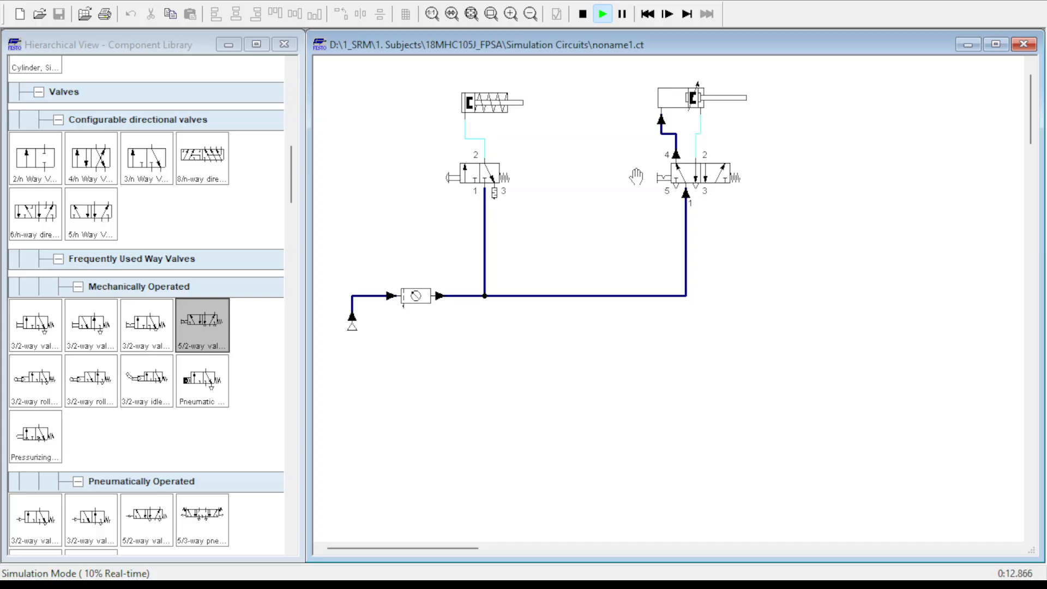
click(667, 163)
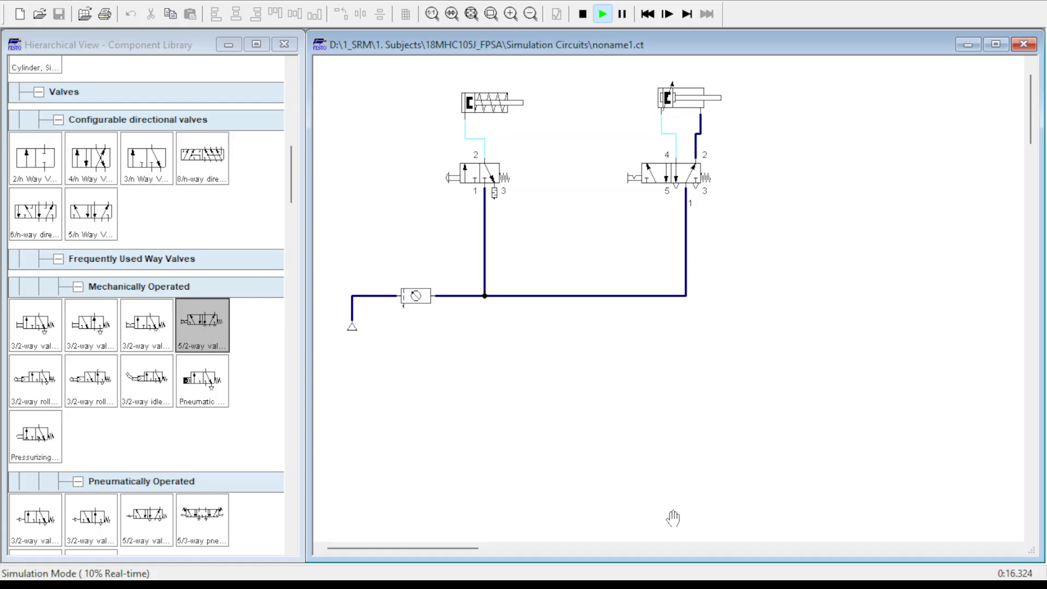
click(584, 17)
Step: Move the double acting cylinder and its 5/2-way valve together horizontally, closer to the single acting circuit
drag(615, 78, 780, 304)
key(Left)
key(Left)
key(Left)
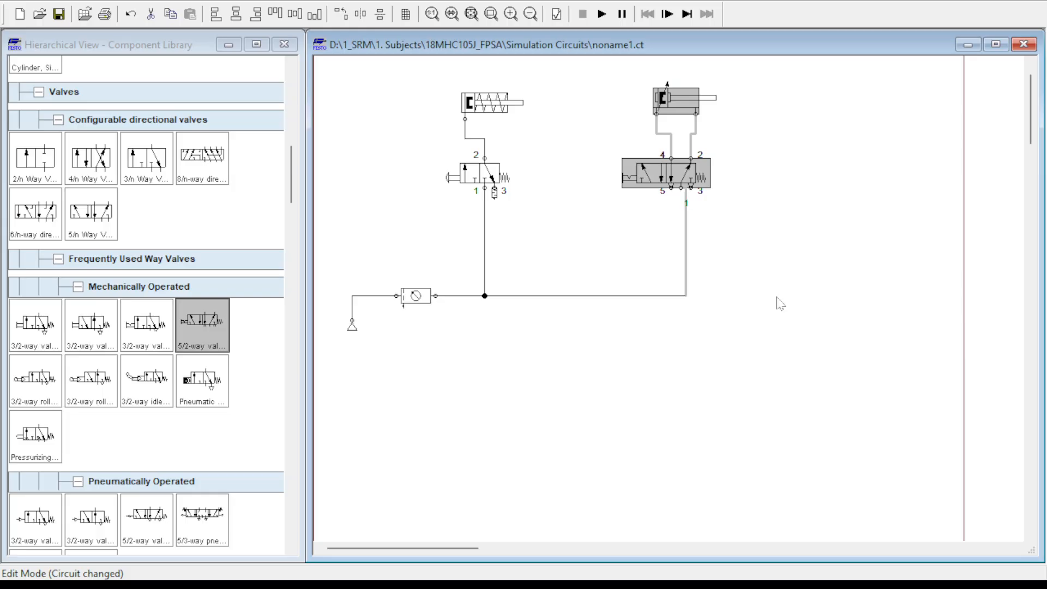
key(Left)
key(Left)
key(Left)
key(Left)
key(Left)
key(Left)
key(Left)
key(Left)
key(Left)
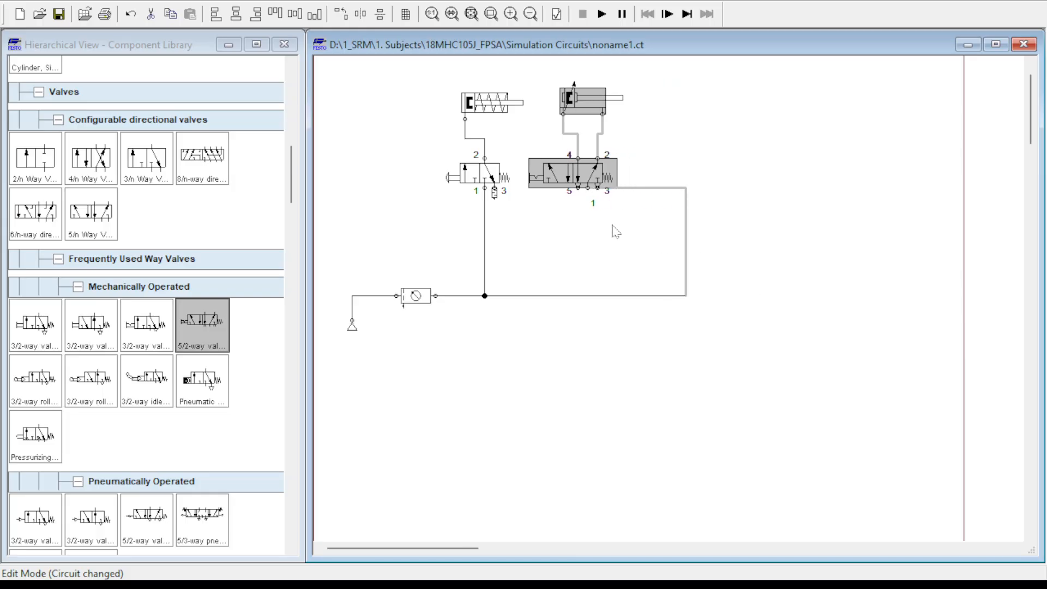
Step: Straighten the supply line so it runs vertically below port 1 of the moved 5/2-way valve
mouse_move(684, 248)
mouse_down()
mouse_move(577, 267)
mouse_move(680, 253)
mouse_up()
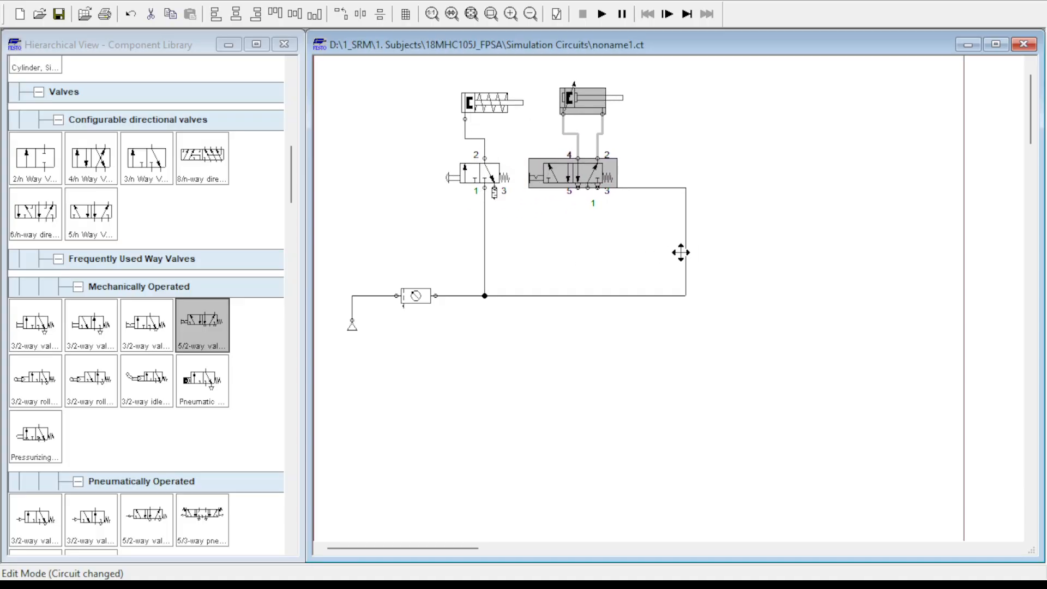
click(720, 244)
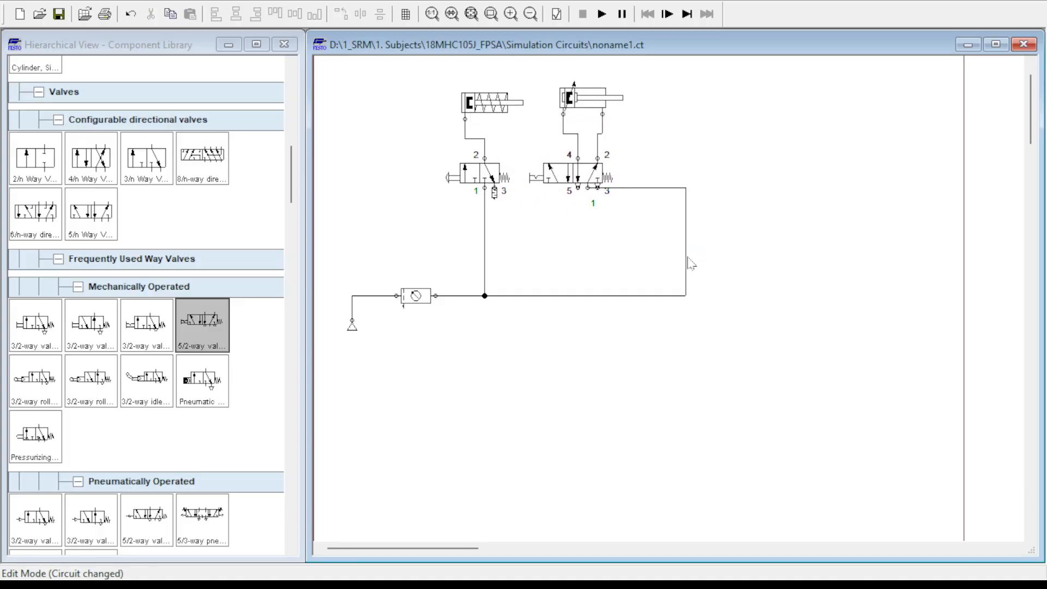
drag(685, 265, 582, 268)
click(692, 290)
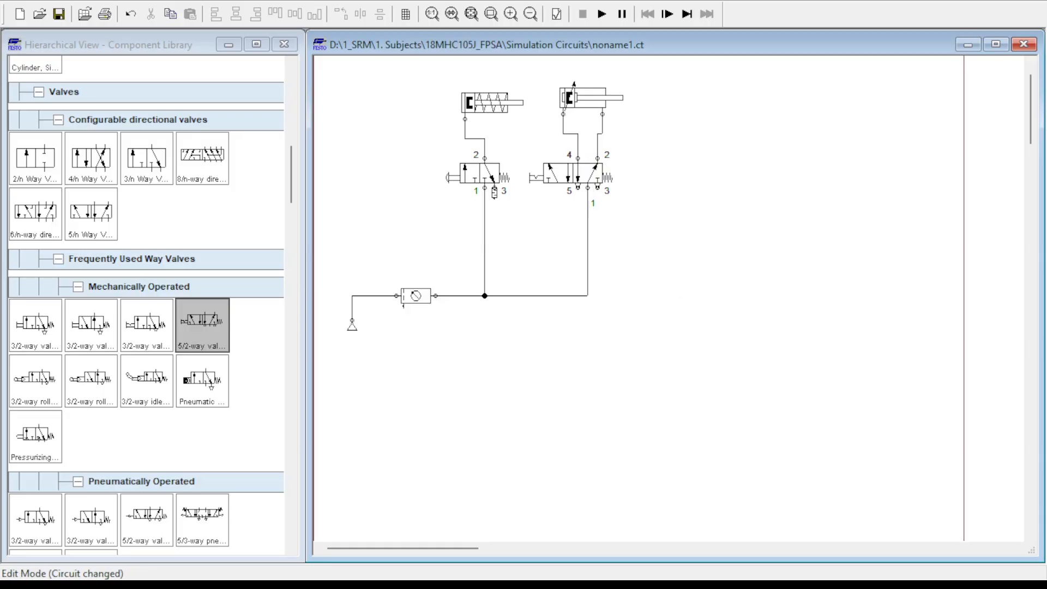
mouse_move(500, 120)
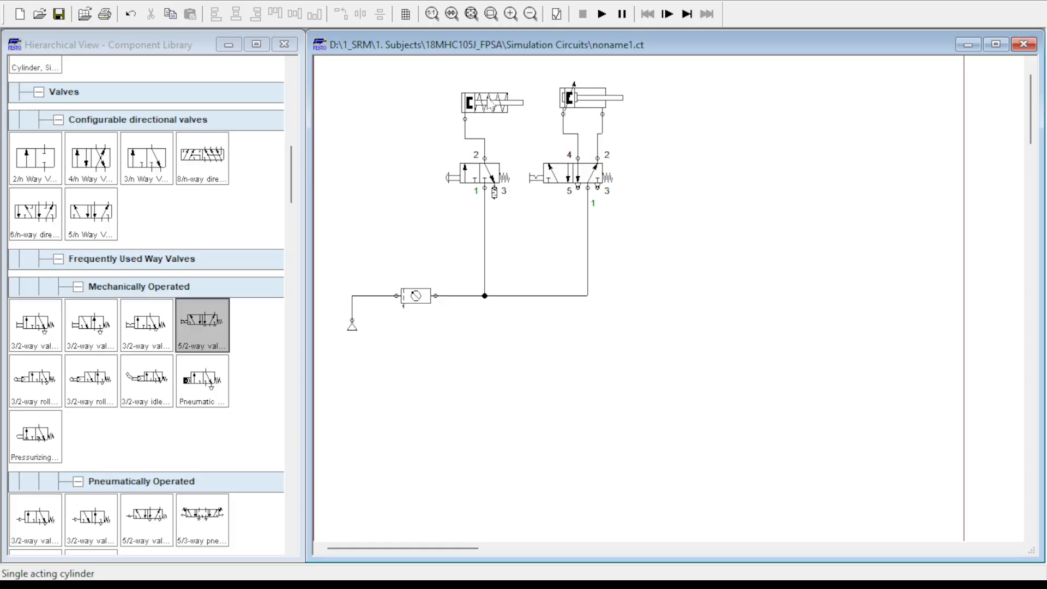
Step: Place a second single acting cylinder level with the existing cylinders, clear of the double acting cylinder's circuit
click(491, 103)
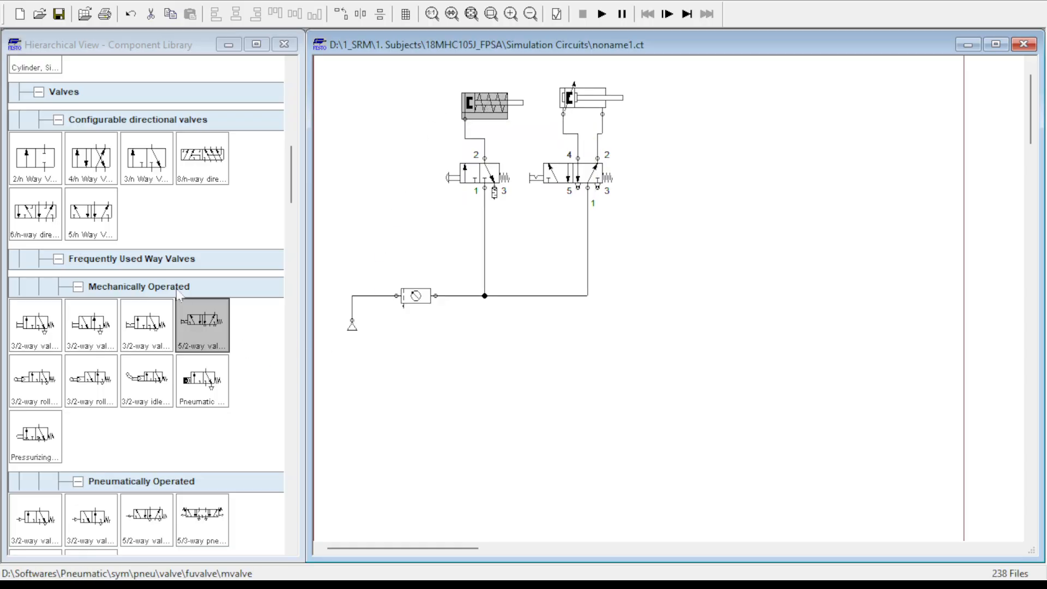
click(212, 224)
scroll(212, 224, up, 3)
drag(202, 213, 736, 125)
click(414, 246)
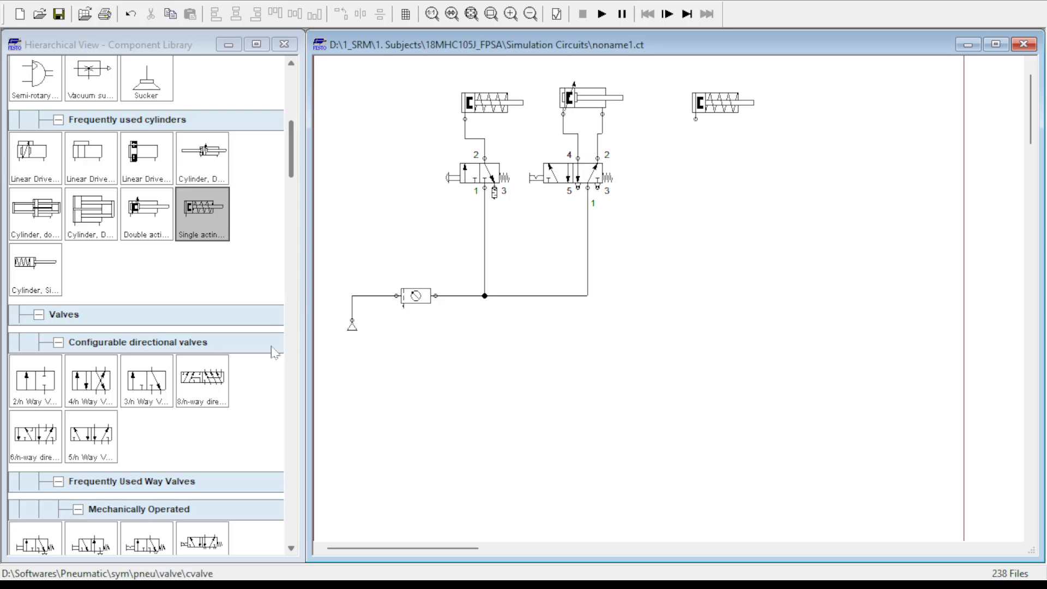
Step: Place a pneumatically operated 3/2-way valve below the new single acting cylinder and connect its port 2 to the cylinder
scroll(157, 397, down, 5)
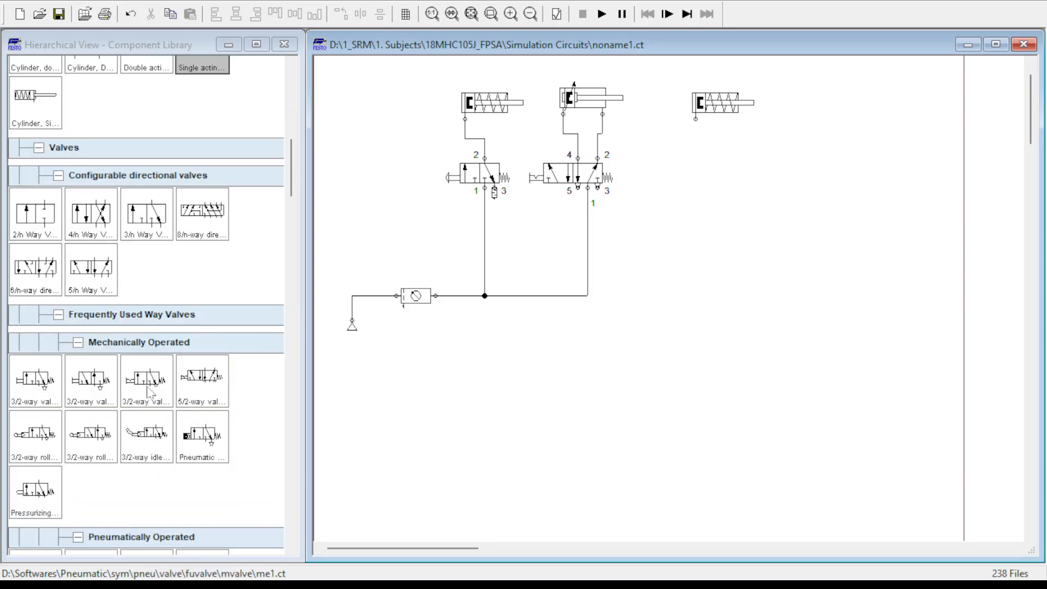
scroll(150, 392, down, 2)
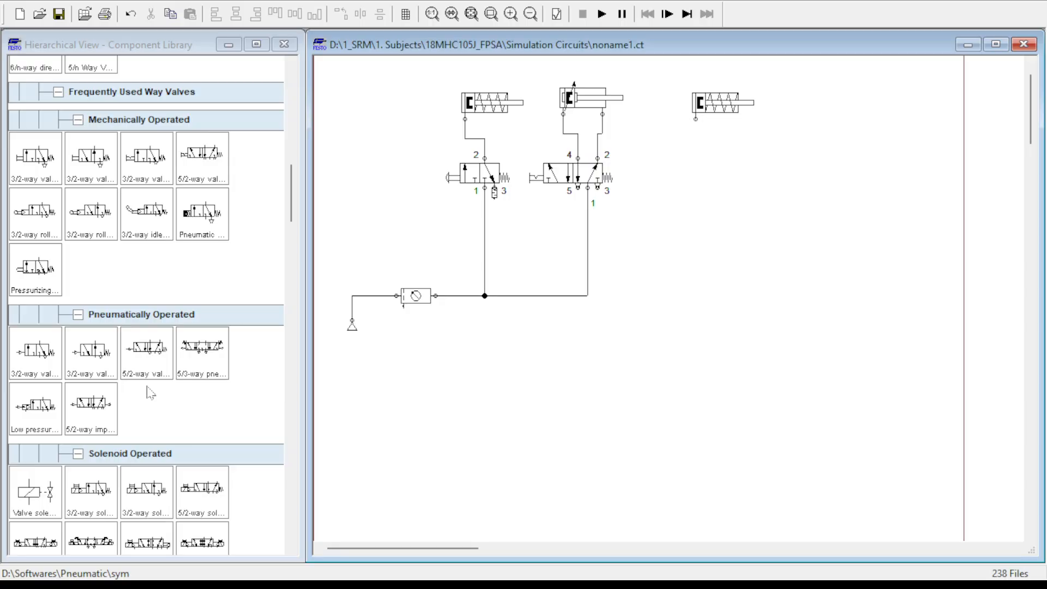
drag(37, 355, 727, 189)
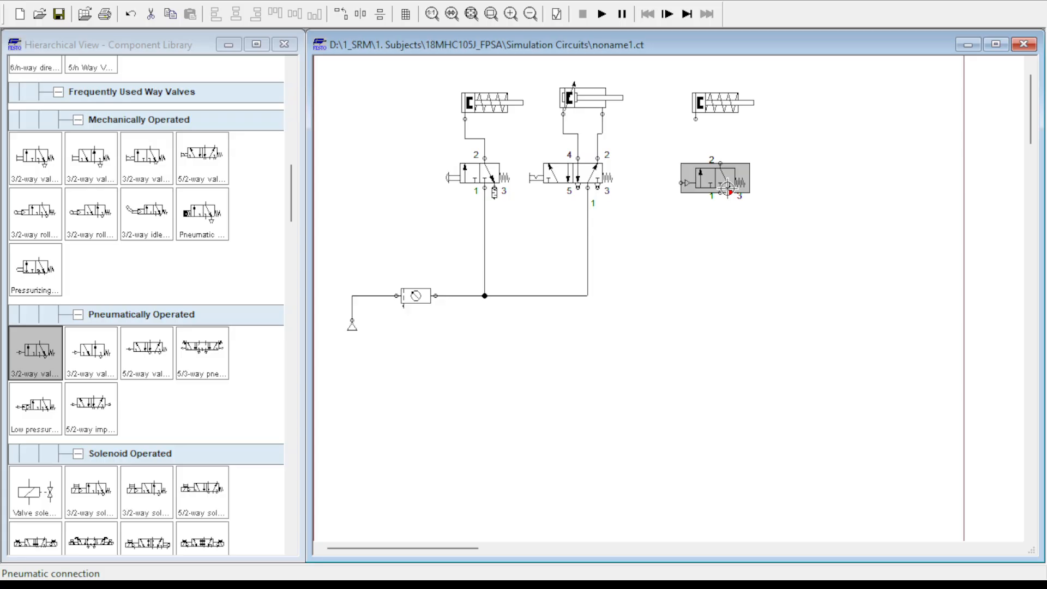
click(719, 238)
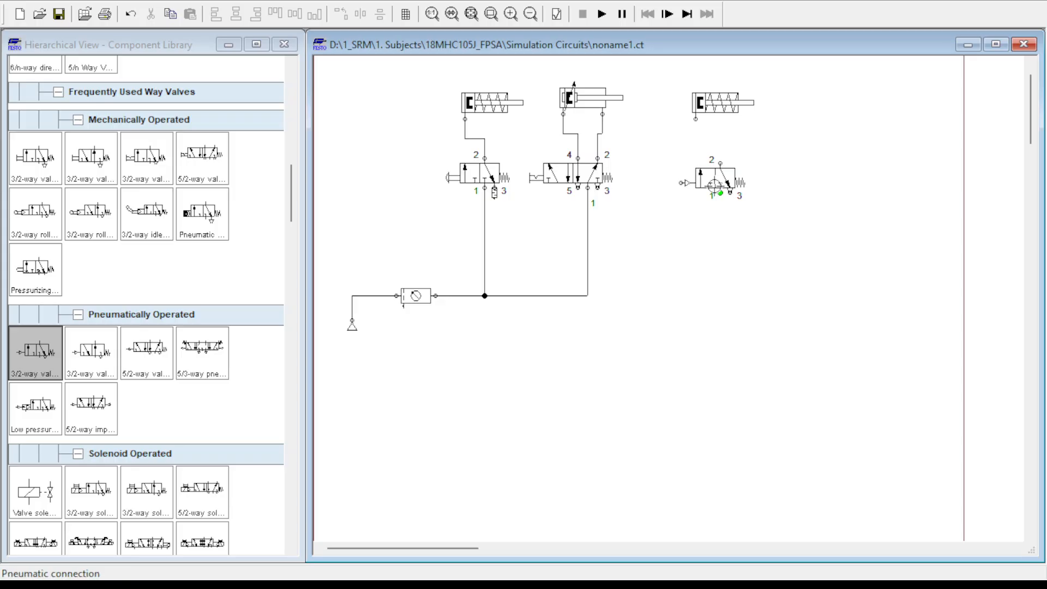
drag(717, 176, 717, 165)
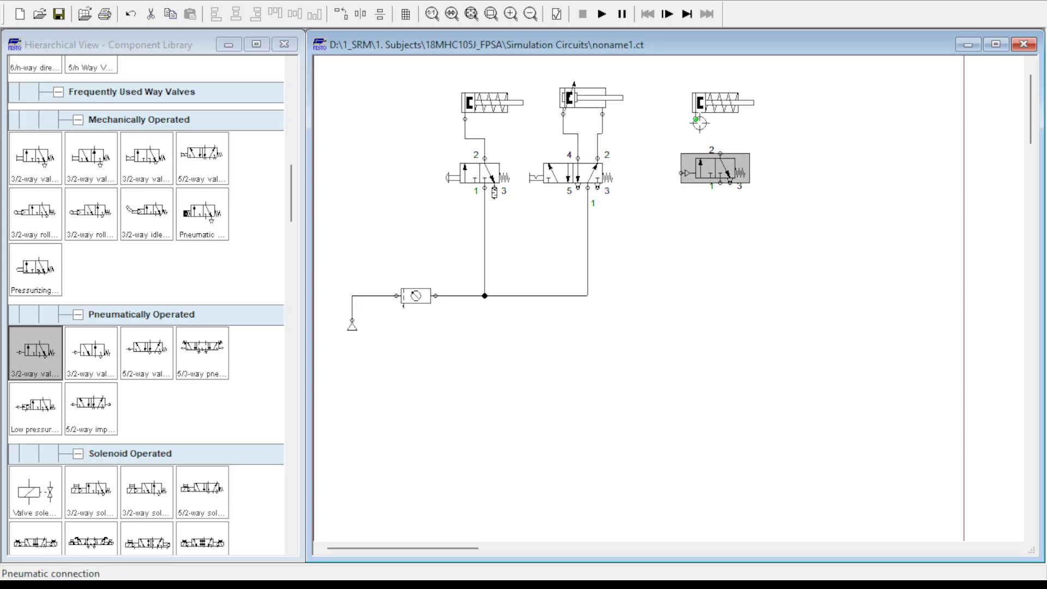
drag(696, 119, 722, 154)
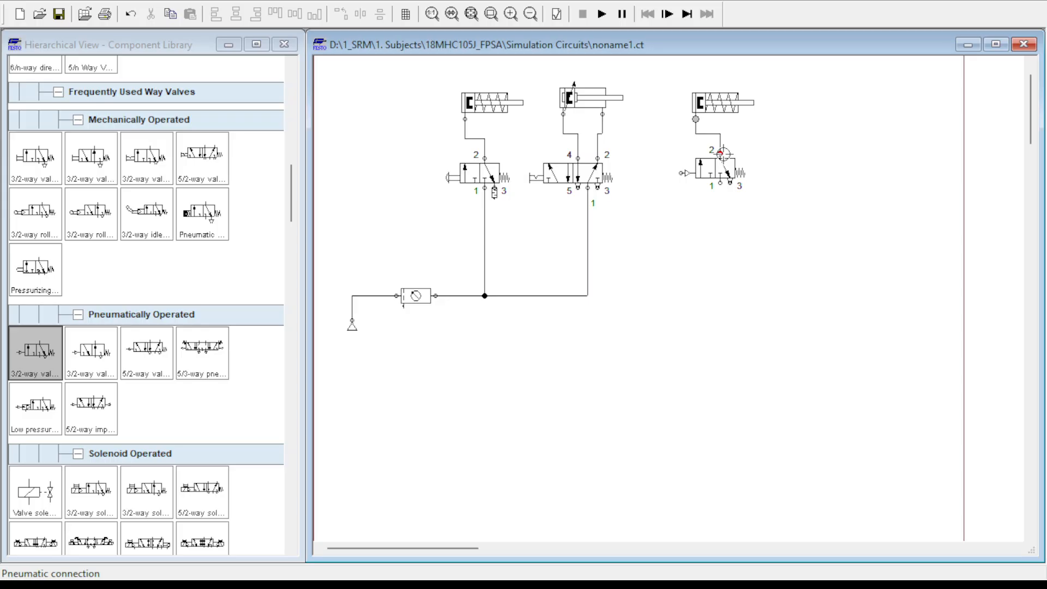
drag(722, 153, 721, 153)
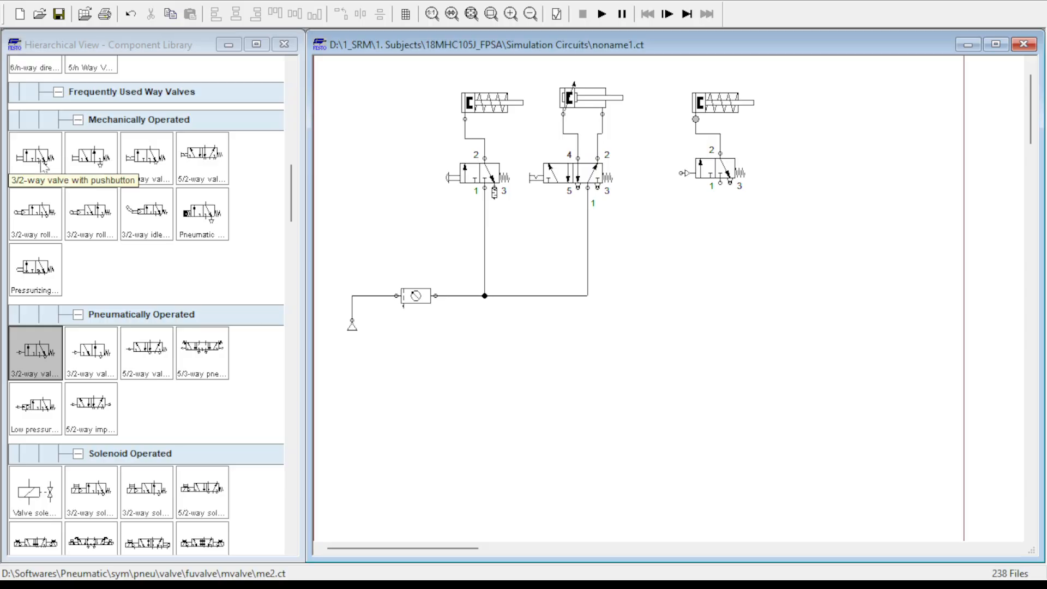
Step: Place a 3/2-way valve with pushbutton below the piloted valve and rotate it so the pushbutton faces up
drag(44, 167, 676, 319)
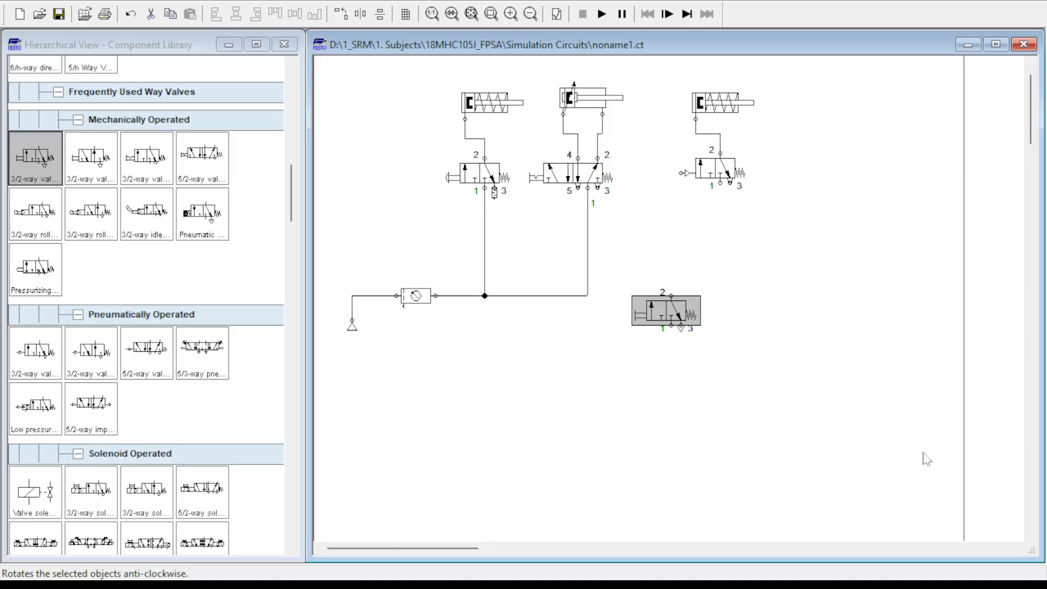
key(ctrl+r)
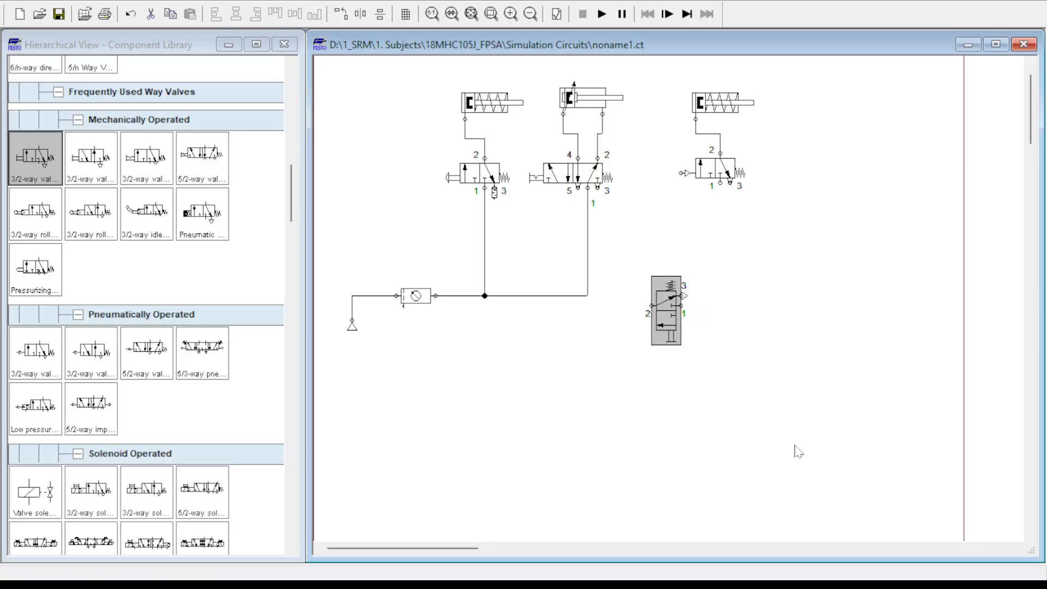
click(890, 476)
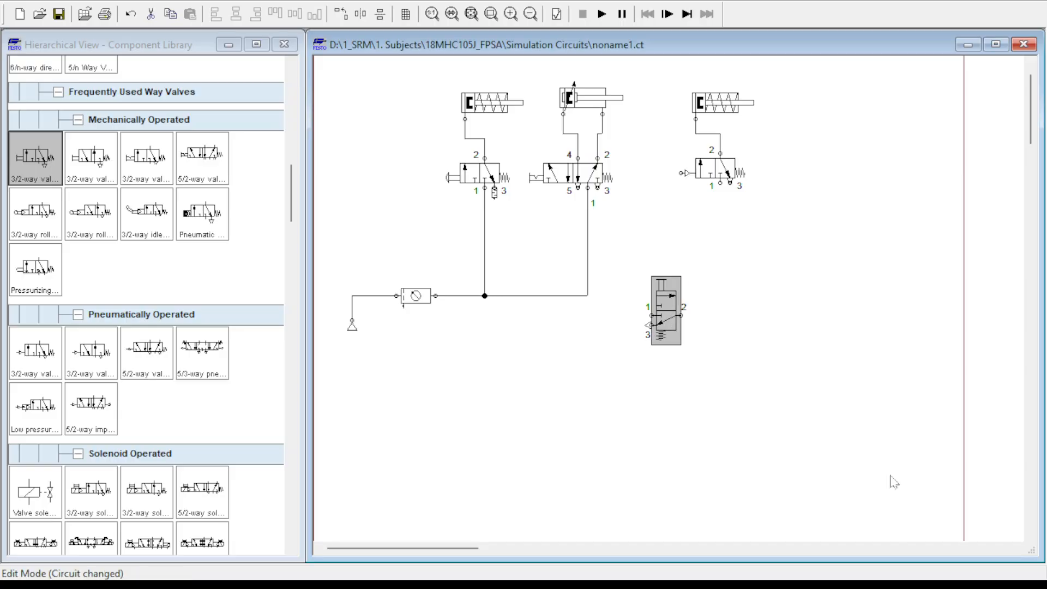
click(730, 307)
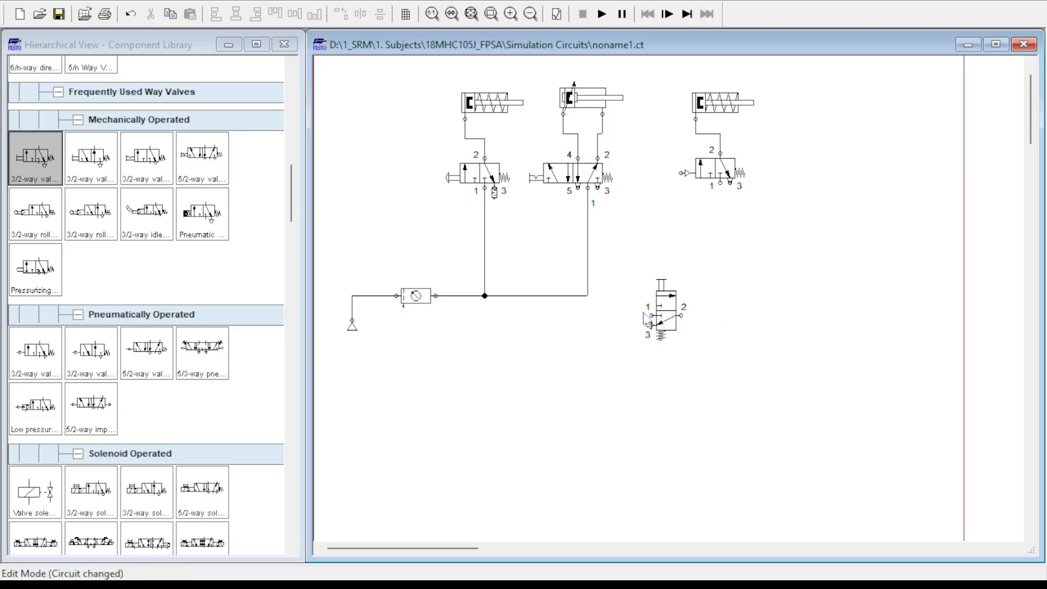
Step: Connect the pushbutton valve between the supply line and the 3/2-way valve's pilot port, and connect the piloted valve's port 1 to supply
mouse_move(665, 313)
mouse_down()
mouse_move(663, 267)
mouse_move(663, 277)
mouse_move(587, 296)
mouse_up()
click(607, 337)
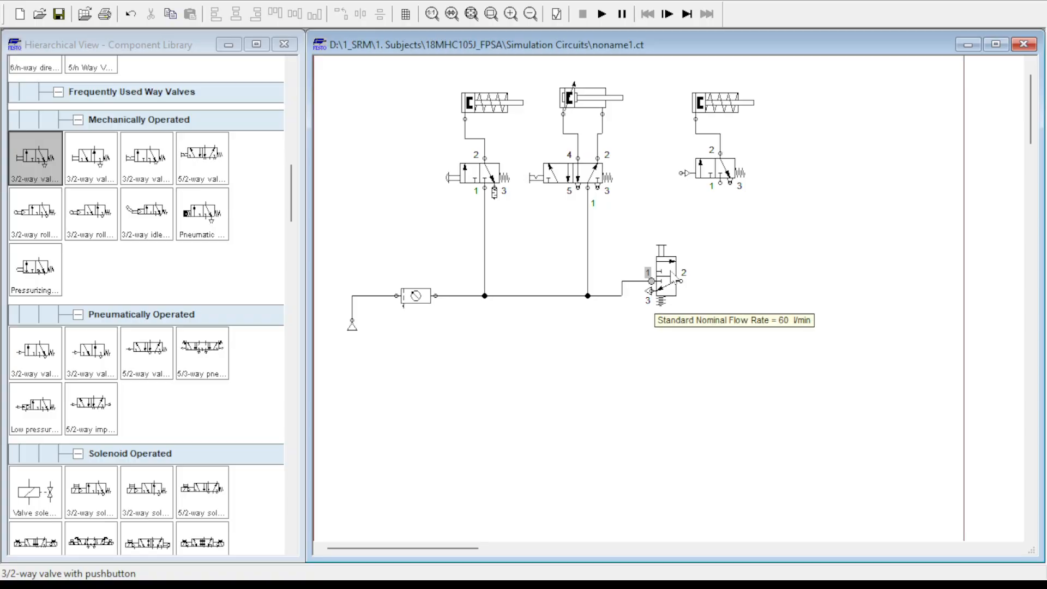
drag(672, 272, 680, 174)
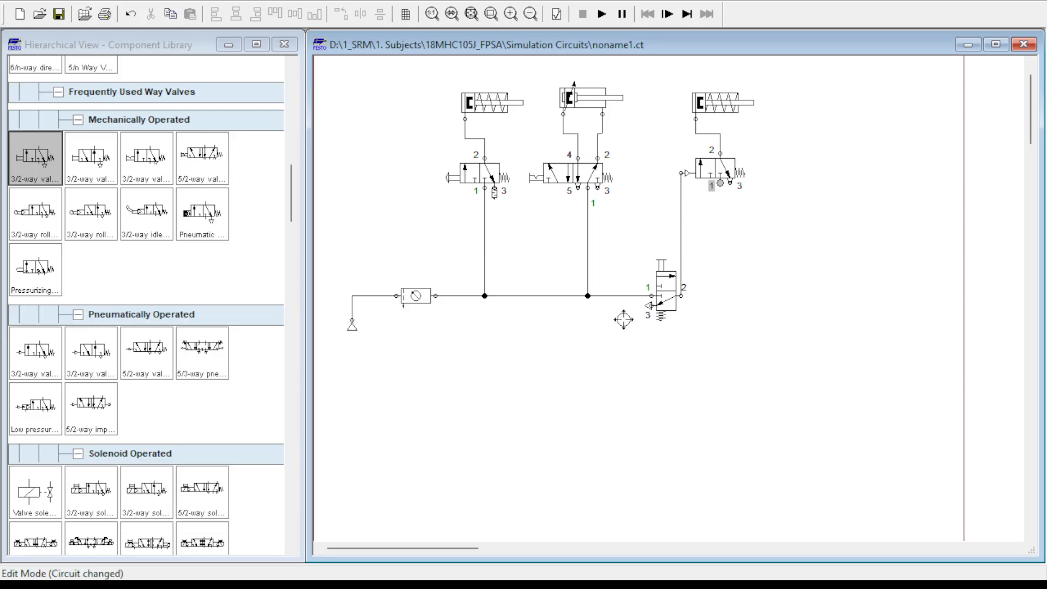
drag(624, 319, 617, 296)
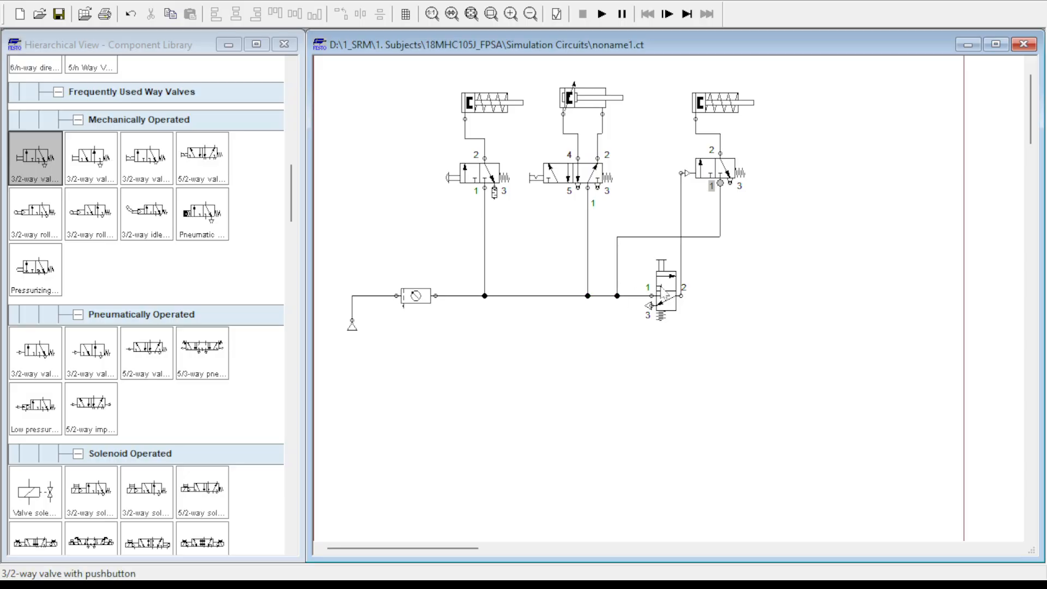
Step: Move the pushbutton valve above the supply line and align the piloted 3/2-way valve's supply branch with the main line
drag(689, 237, 701, 346)
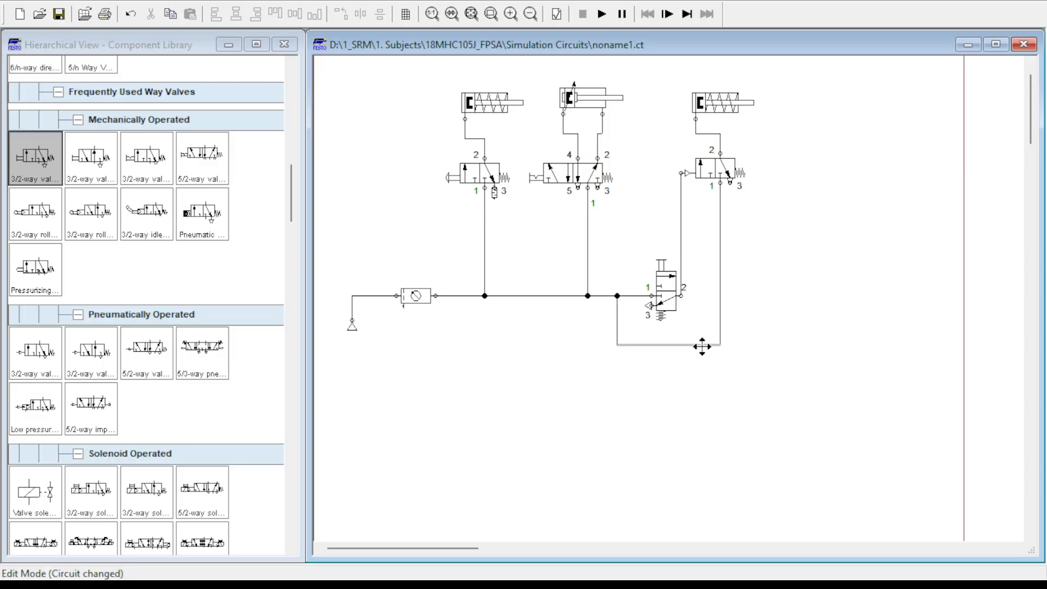
drag(661, 278, 661, 233)
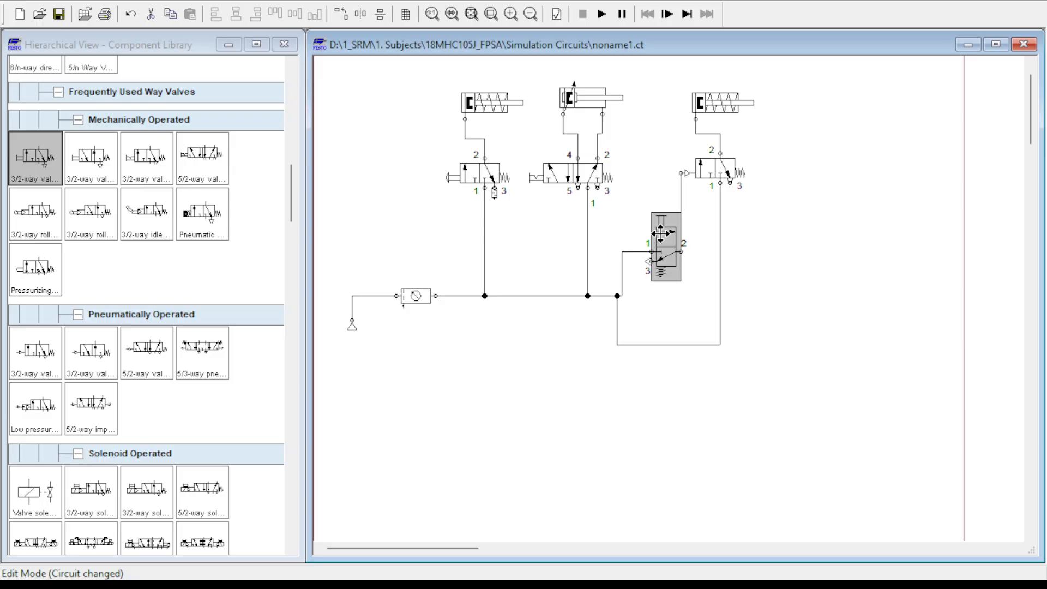
drag(683, 345, 678, 290)
click(766, 277)
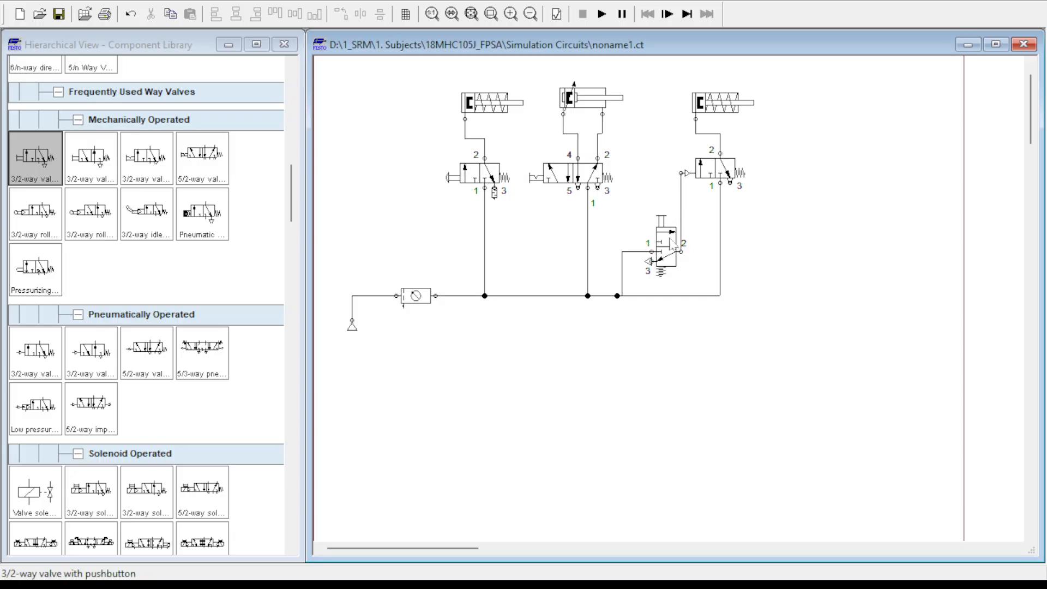
Step: Shift the pushbutton valve slightly away from its pilot line and align its port 1 line with the T-connection below
drag(673, 244, 662, 243)
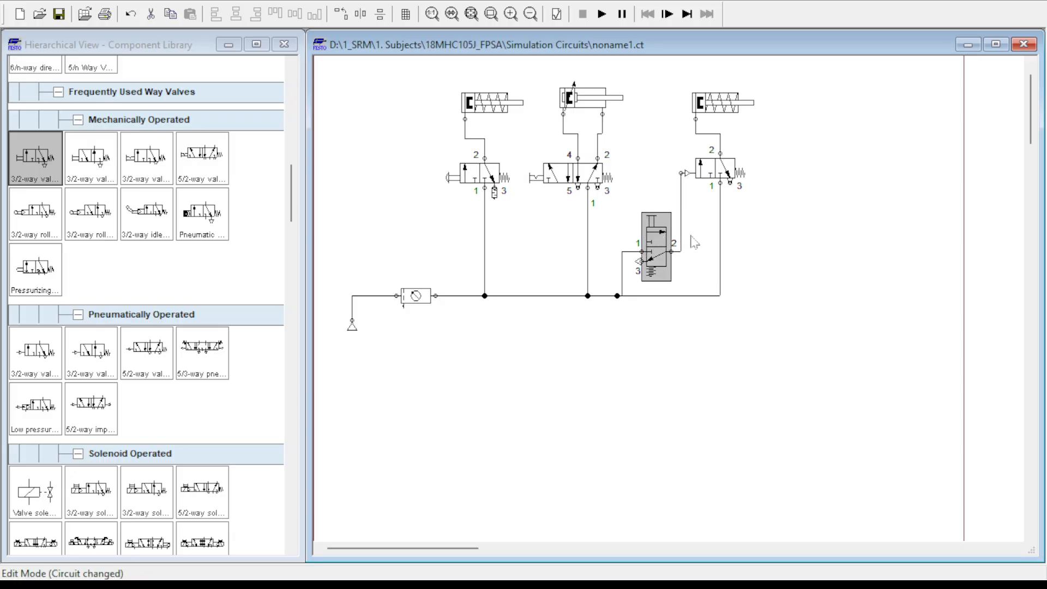
click(768, 250)
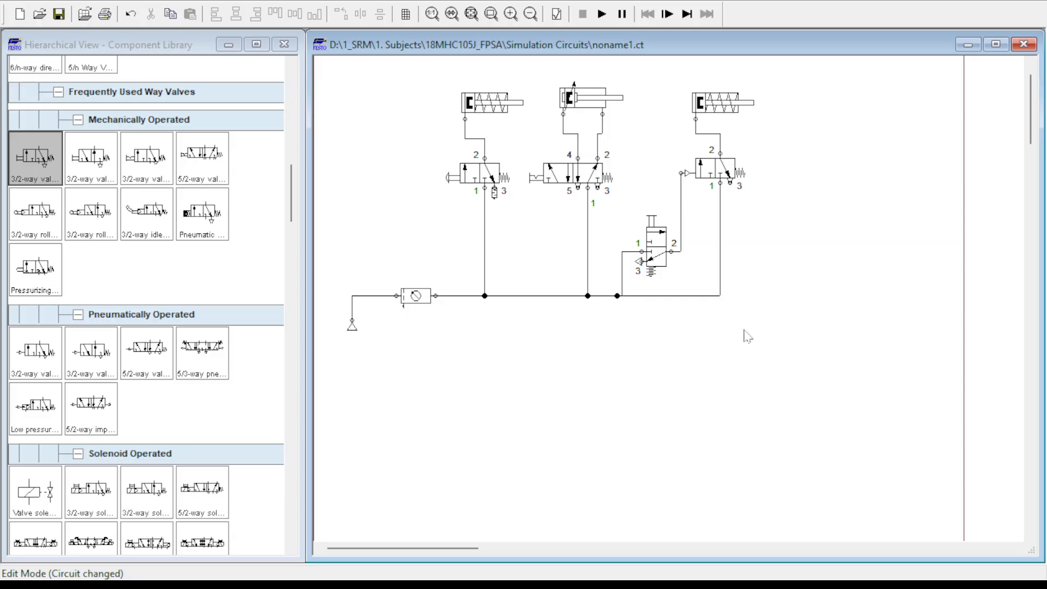
click(622, 277)
drag(621, 276, 617, 277)
click(888, 299)
Step: Simulate the circuit, operate the pushbutton valve to actuate the piloted single acting cylinder, and stop the simulation
click(602, 14)
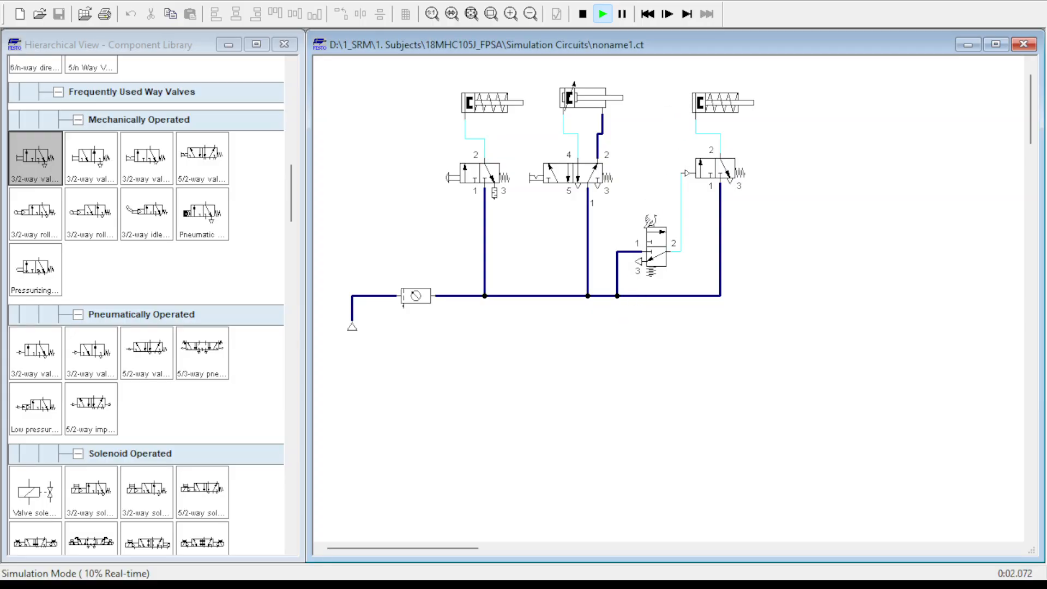
click(656, 218)
click(658, 207)
click(659, 213)
click(583, 15)
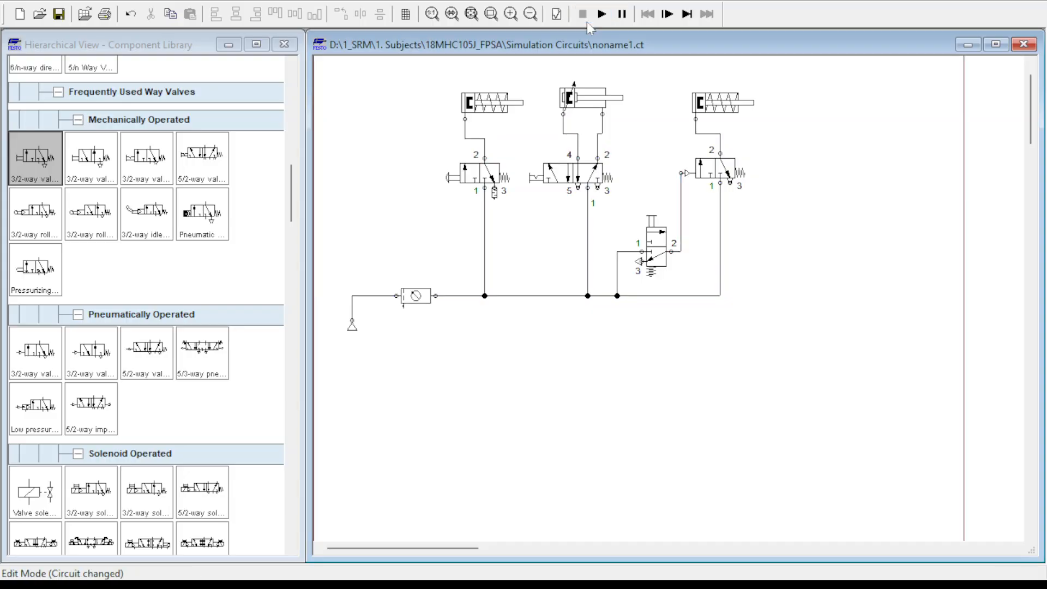
Step: Place a second double acting cylinder level with the other cylinders, beyond the piloted single acting circuit
scroll(204, 327, down, 5)
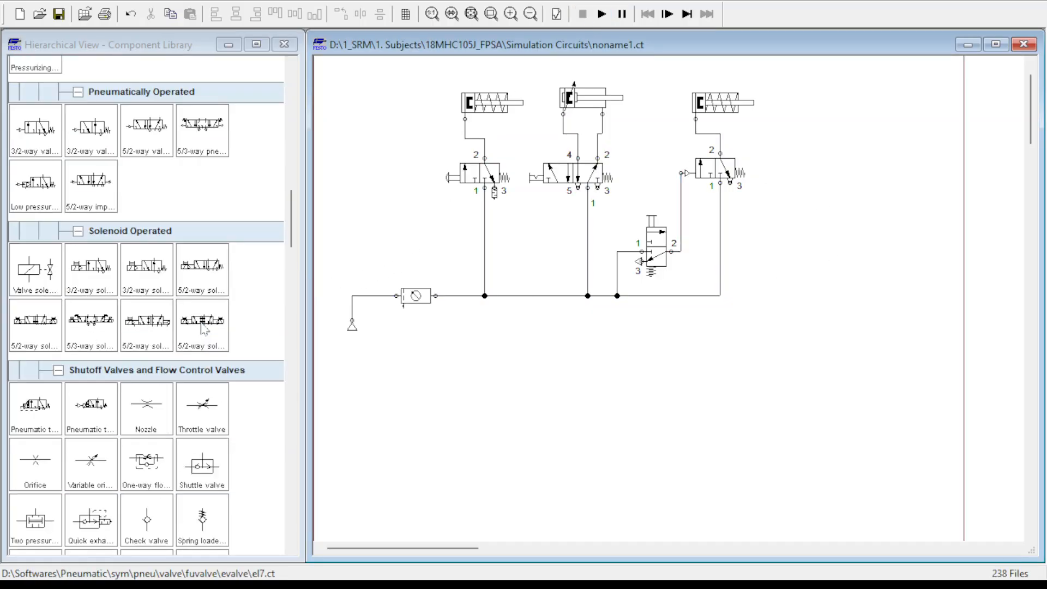
scroll(38, 197, up, 5)
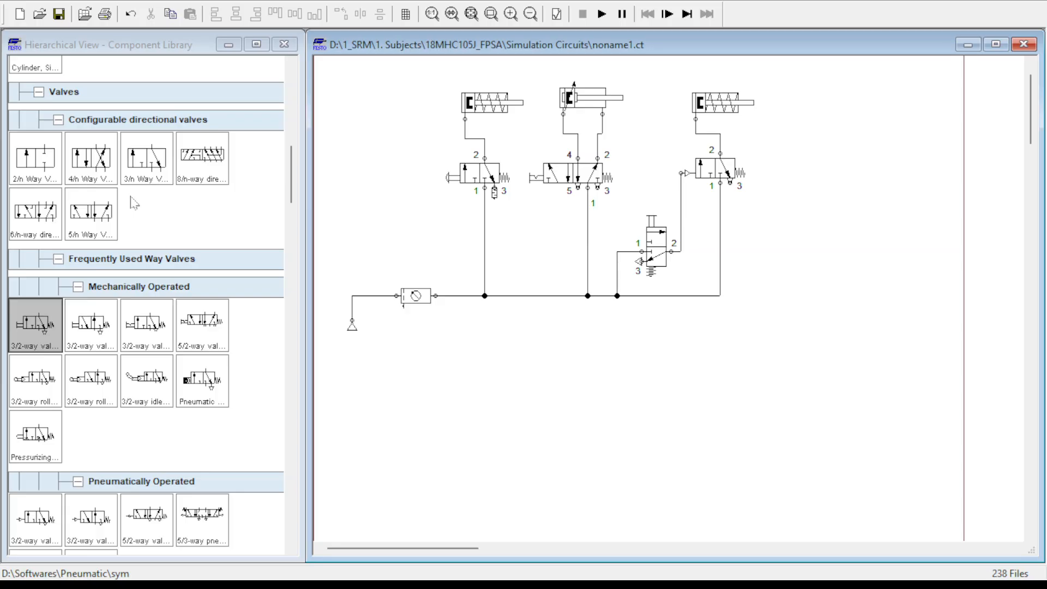
scroll(133, 203, up, 5)
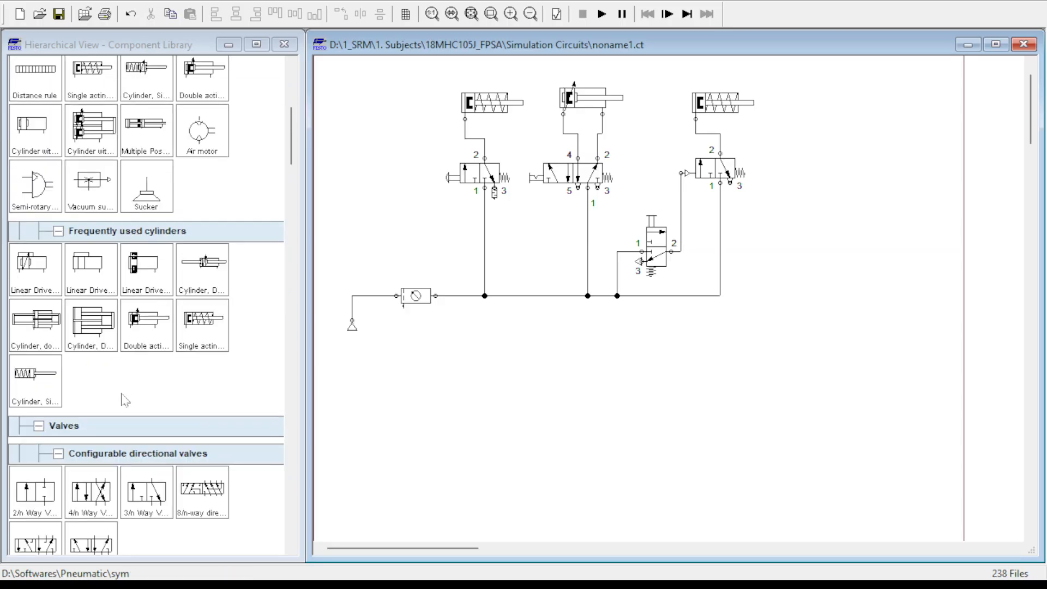
drag(155, 333, 890, 110)
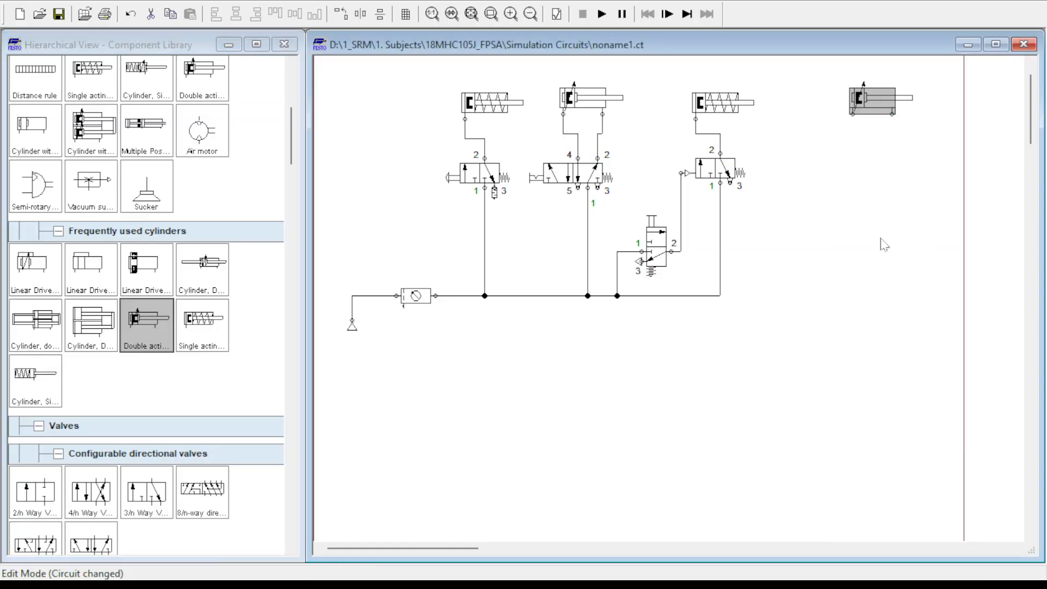
Step: Place a pneumatically operated 5/2-way valve below the new double acting cylinder, connecting ports 4 and 2 to the cylinder and port 1 to supply
scroll(203, 412, down, 2)
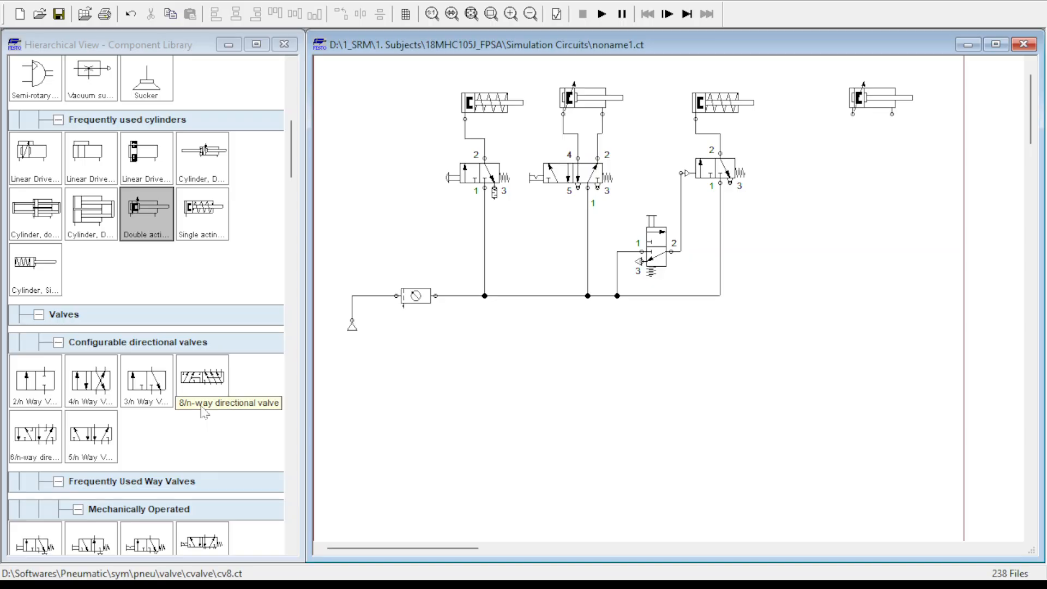
scroll(203, 412, down, 6)
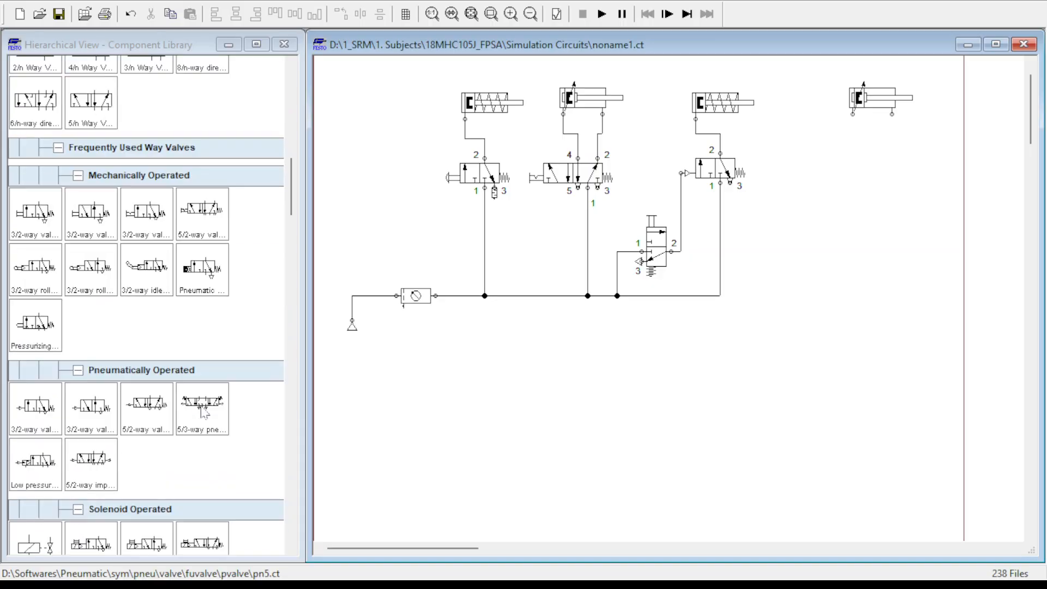
drag(162, 415, 872, 159)
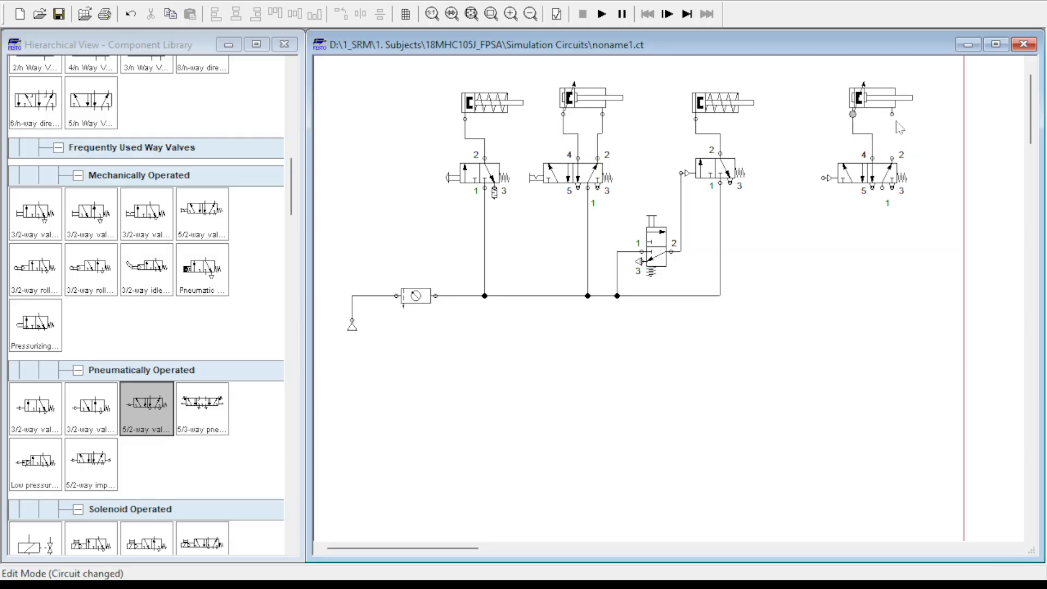
drag(893, 114, 720, 296)
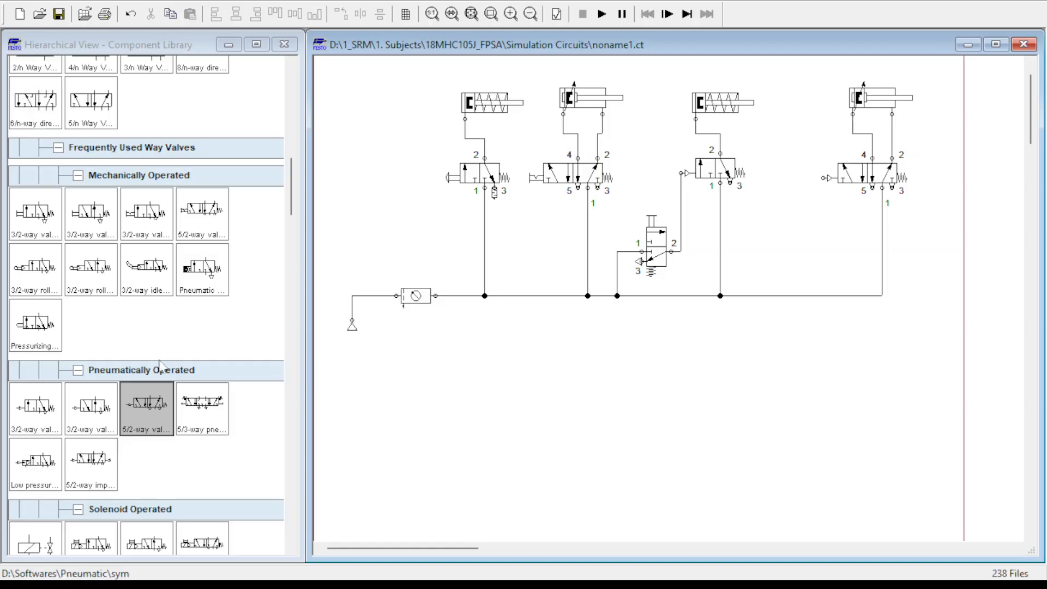
Step: Add another 3/2-way pushbutton valve, rotated with its button up, and connect it between the supply line and the 5/2-way valve's pilot port
drag(41, 217, 819, 413)
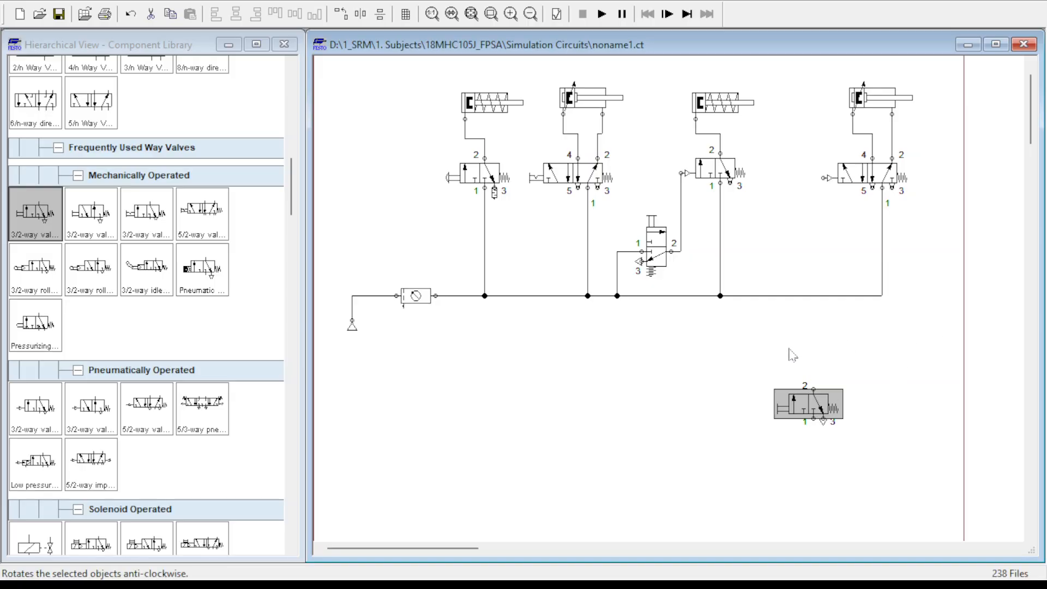
click(788, 365)
drag(803, 414, 785, 248)
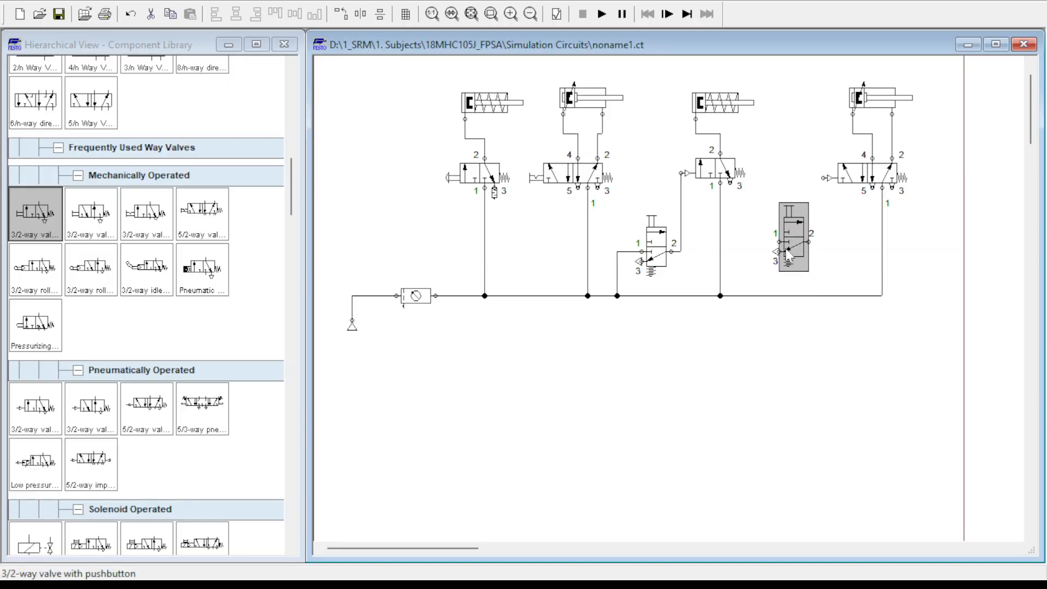
click(836, 257)
drag(826, 180, 764, 295)
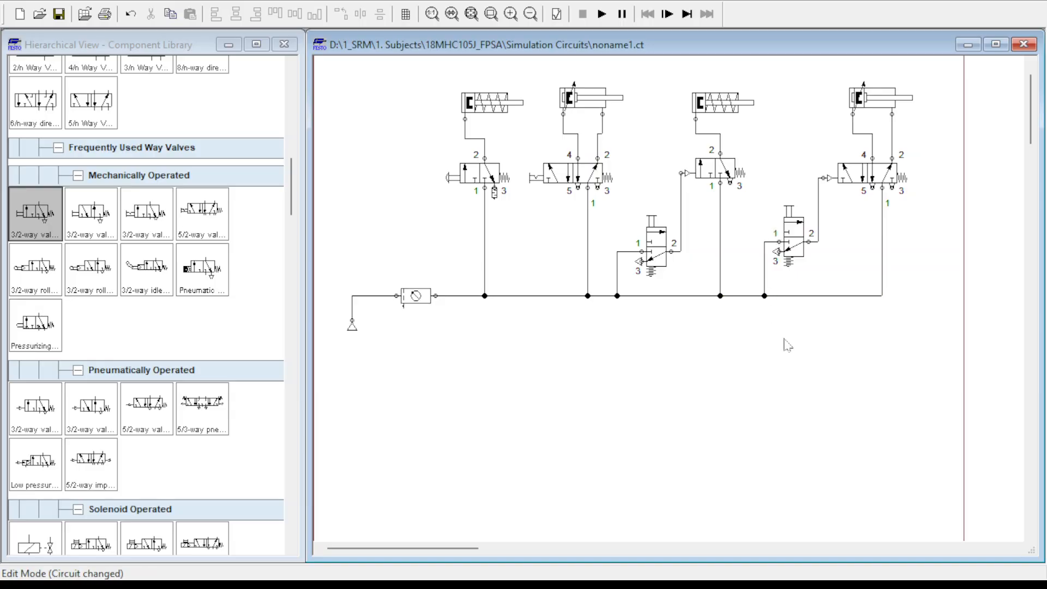
Step: Simulate the full circuit, operate the second pushbutton valve to actuate the piloted double acting cylinder, and stop the simulation
click(602, 14)
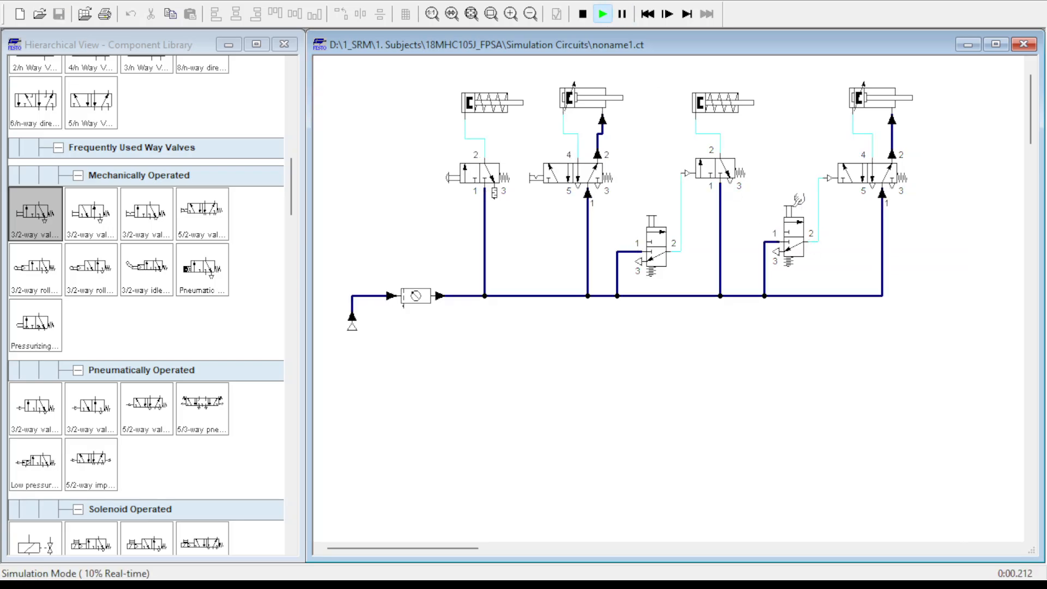
click(798, 200)
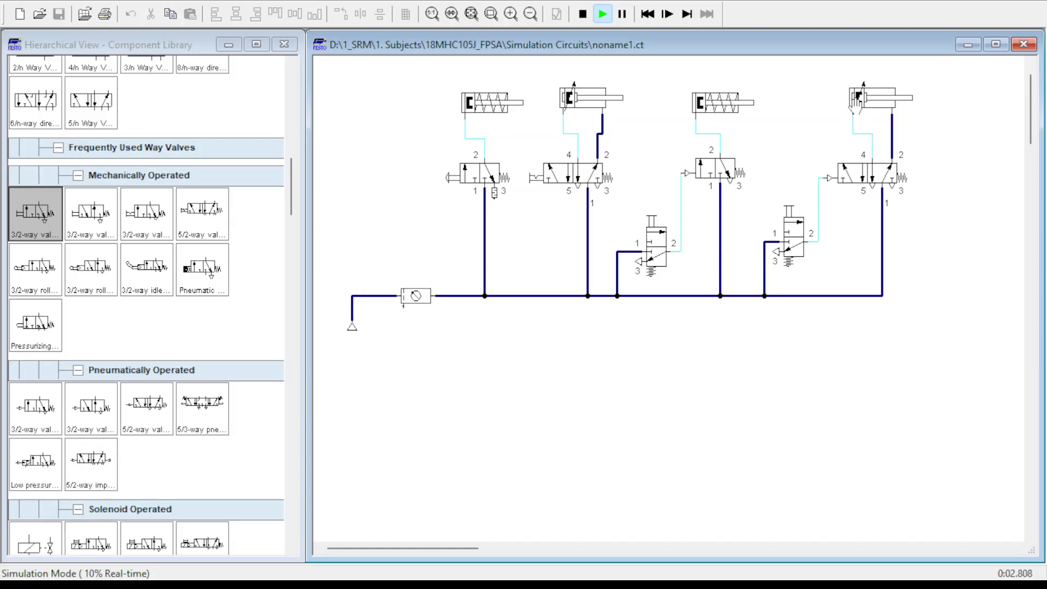
click(792, 209)
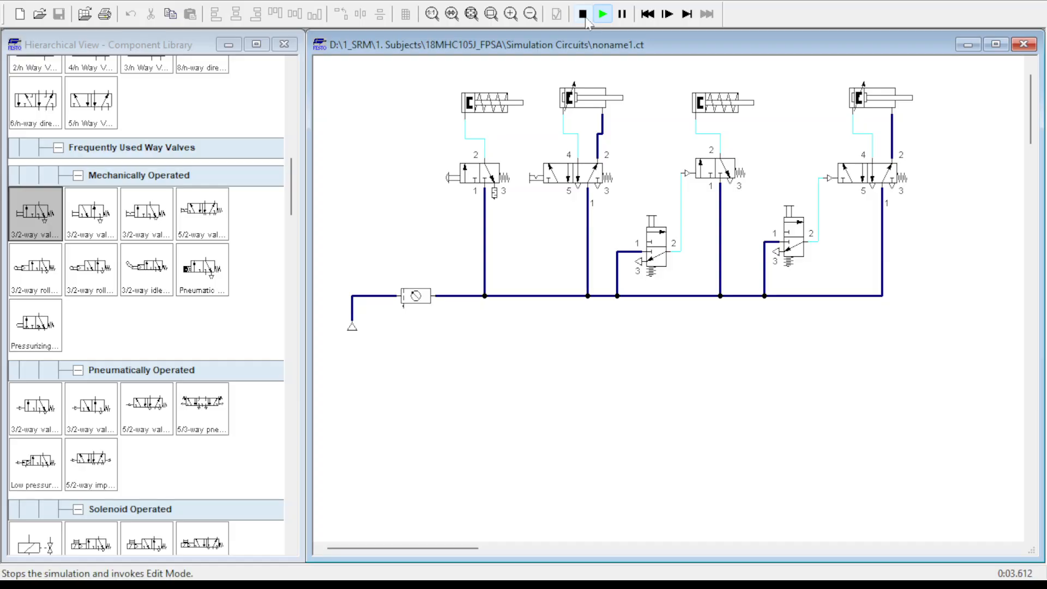
click(583, 16)
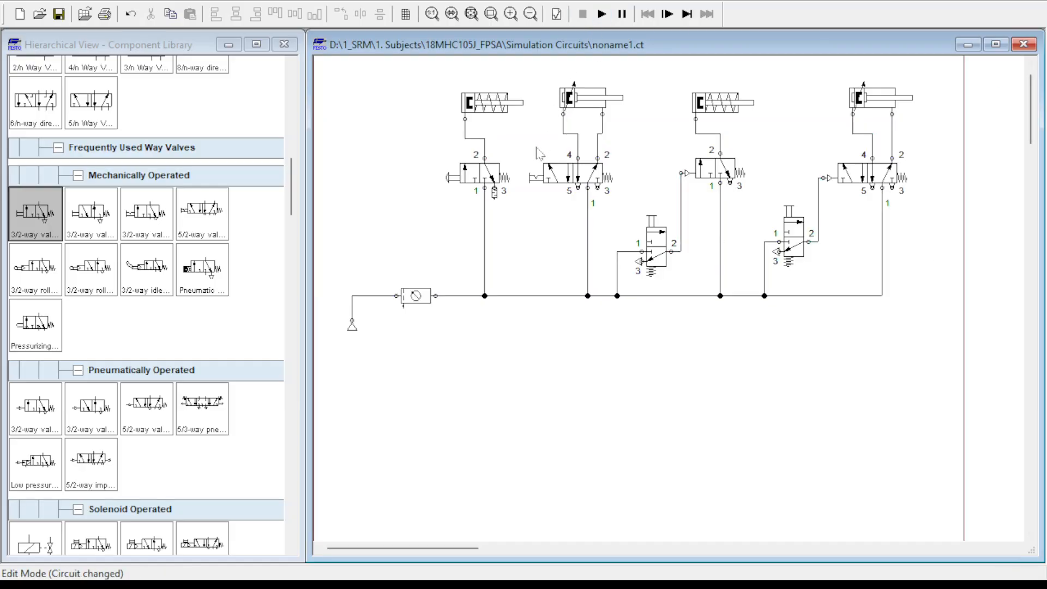